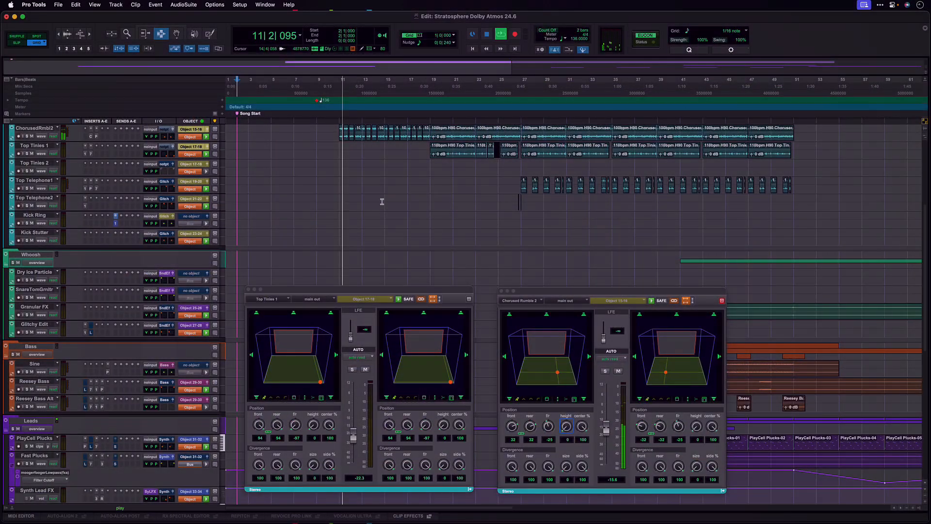
Close the floating panner windows and check the Mix window before returning to the Edit window.
scroll(382, 201, "up", 8)
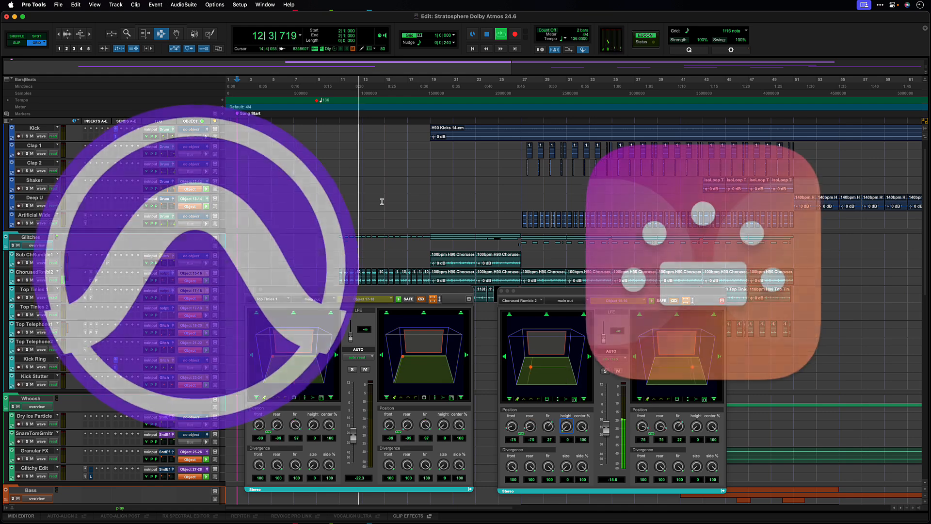
scroll(382, 201, "up", 1)
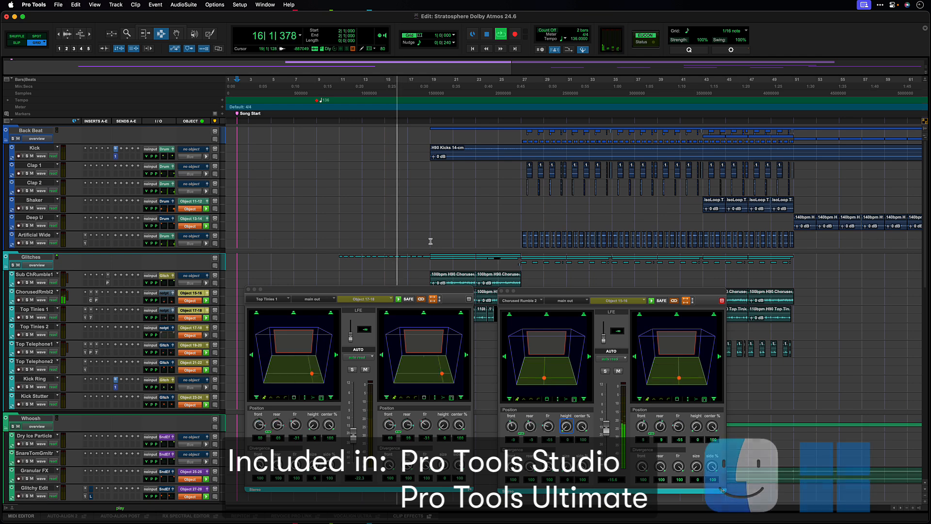
key("ctrl+alt+super+w")
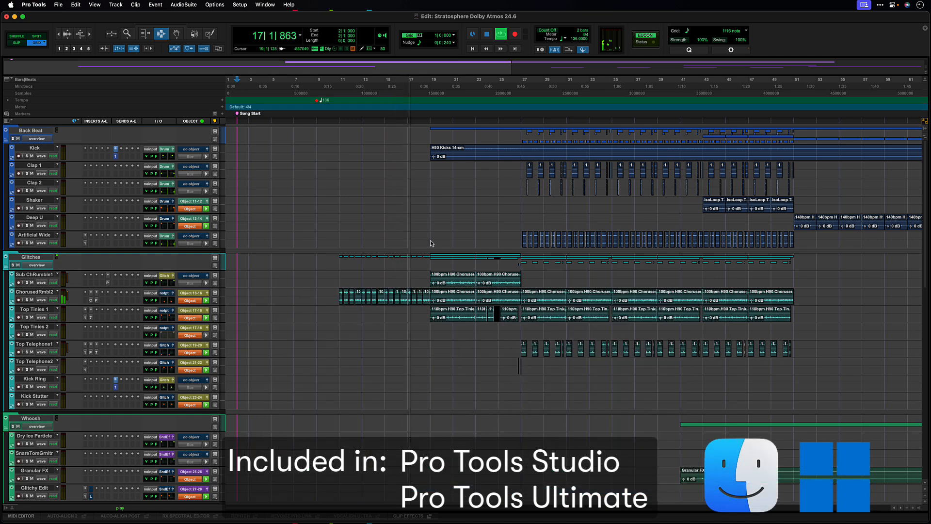
key("super+equal")
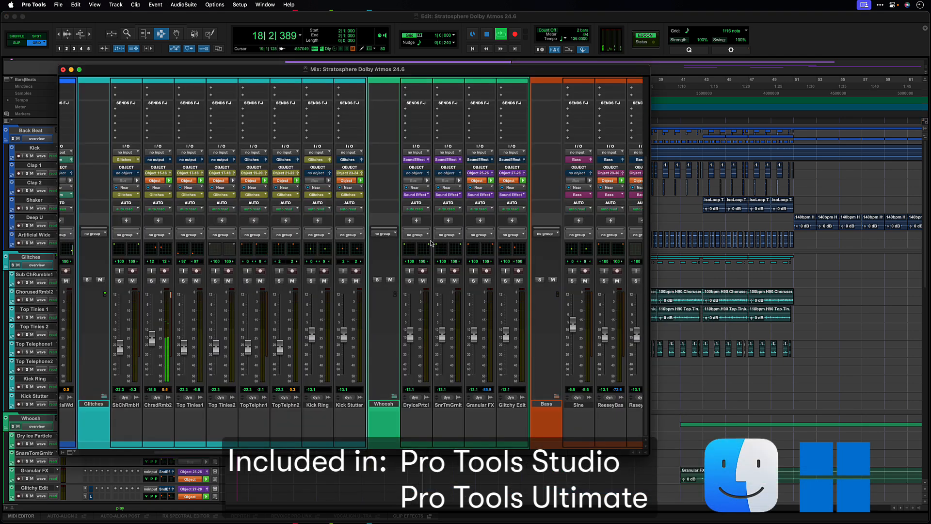
key("super+equal")
Open the Dolby Atmos Renderer window, rotate its 3D room view, and look through the monitoring formats without changing them.
key("alt+super+8")
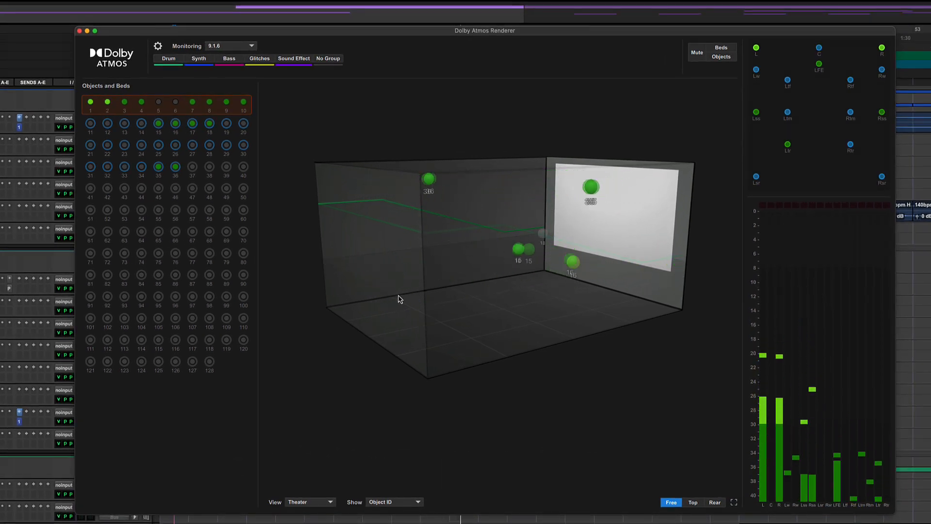
left_click_drag(399, 300, 461, 299)
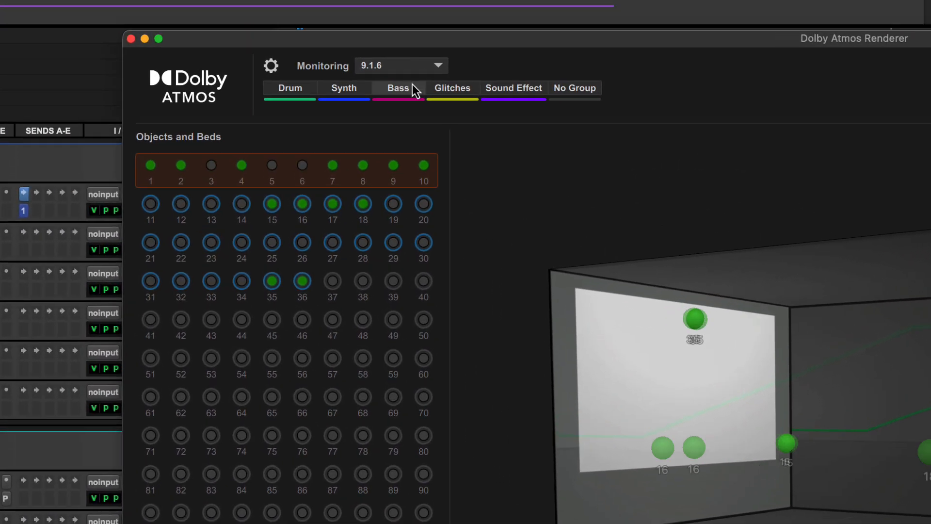
left_click(407, 70)
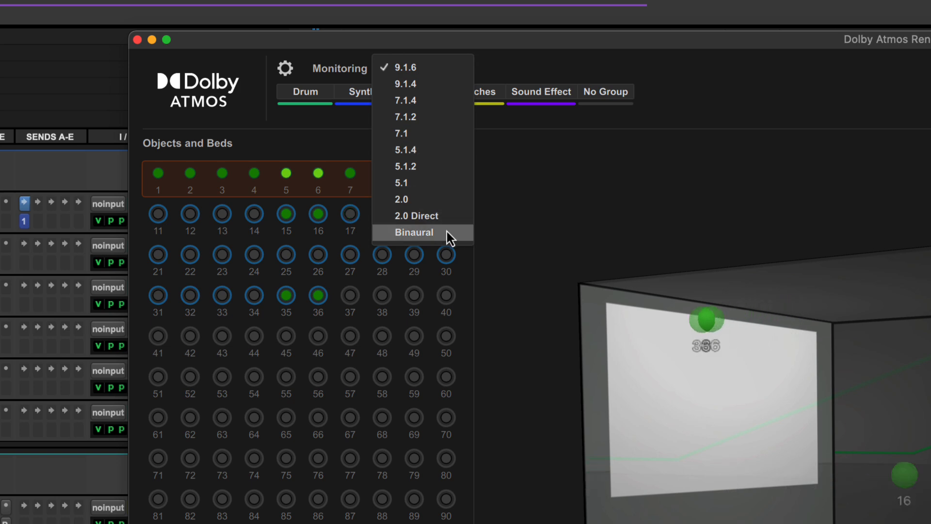
left_click(522, 226)
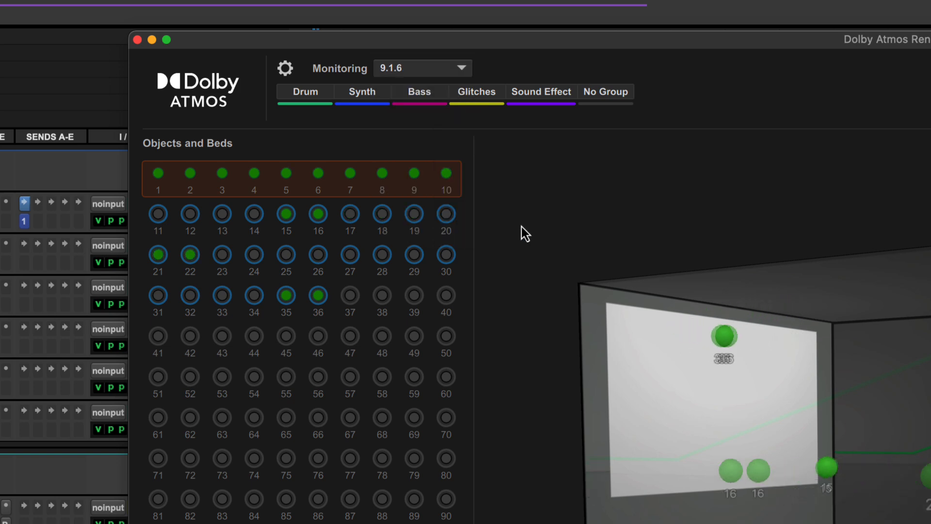
Open the renderer settings and review the re-render, I/O Setup, Trim & Downmix and Groups options.
left_click(282, 68)
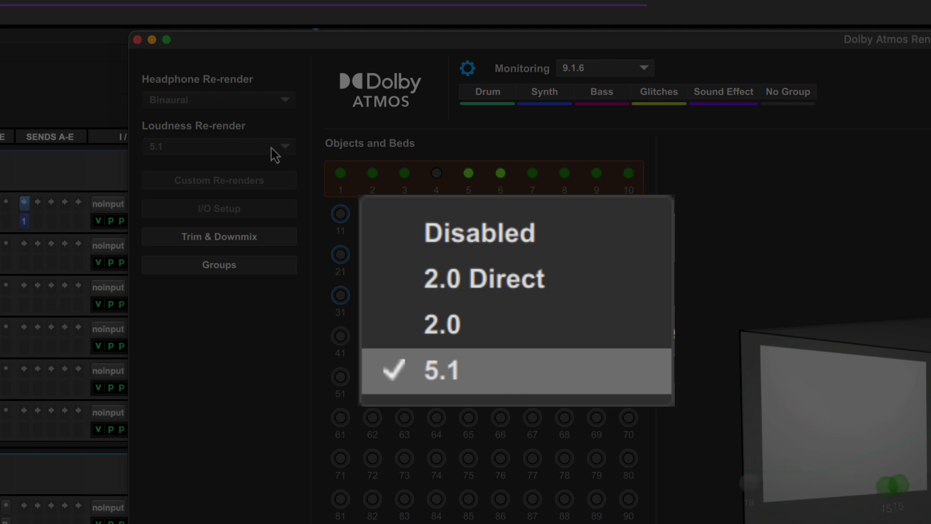
left_click(269, 182)
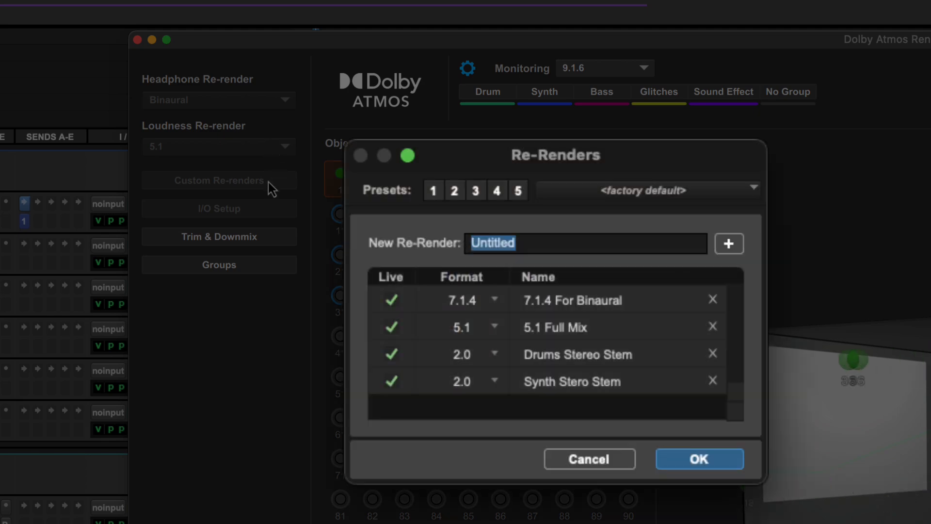
left_click(263, 208)
left_click(264, 237)
left_click(261, 264)
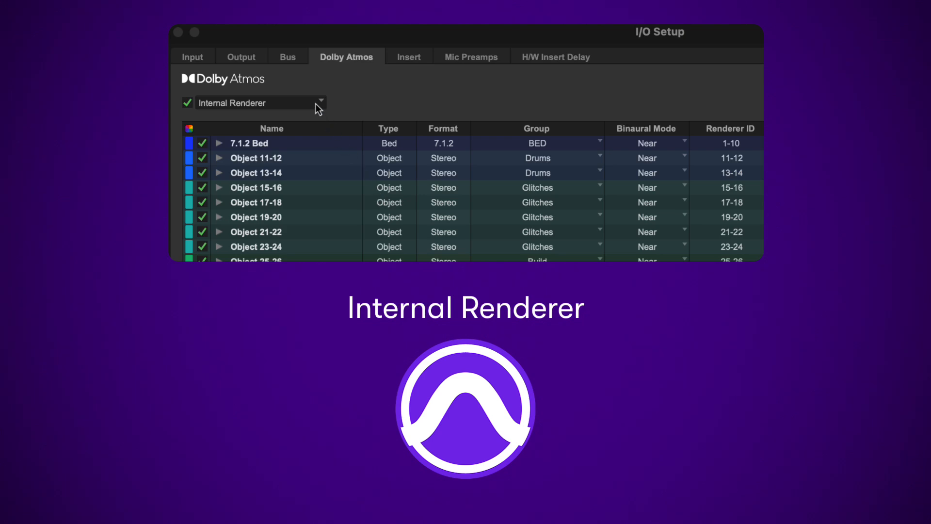
Switch the Dolby Atmos setup to the External Renderer and choose 192.168.1.215 as the renderer host.
left_click(318, 108)
left_click(336, 128)
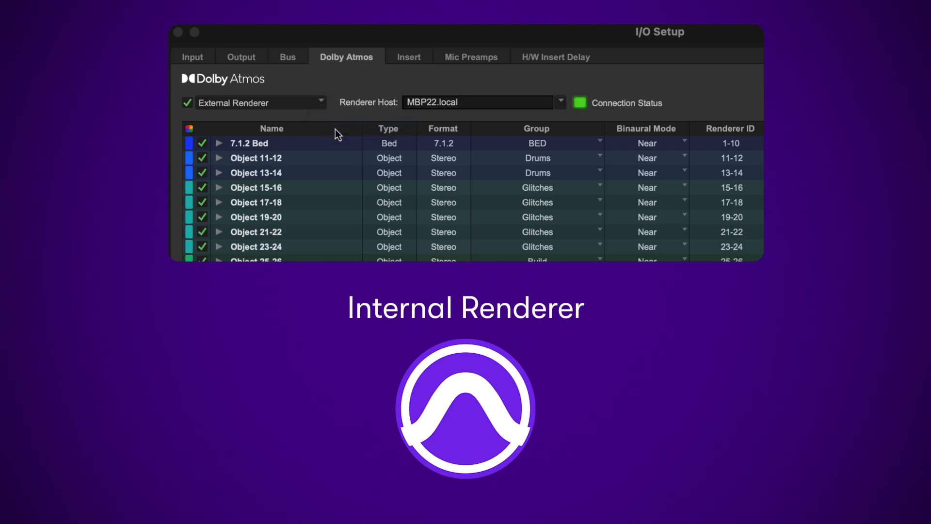
left_click(561, 103)
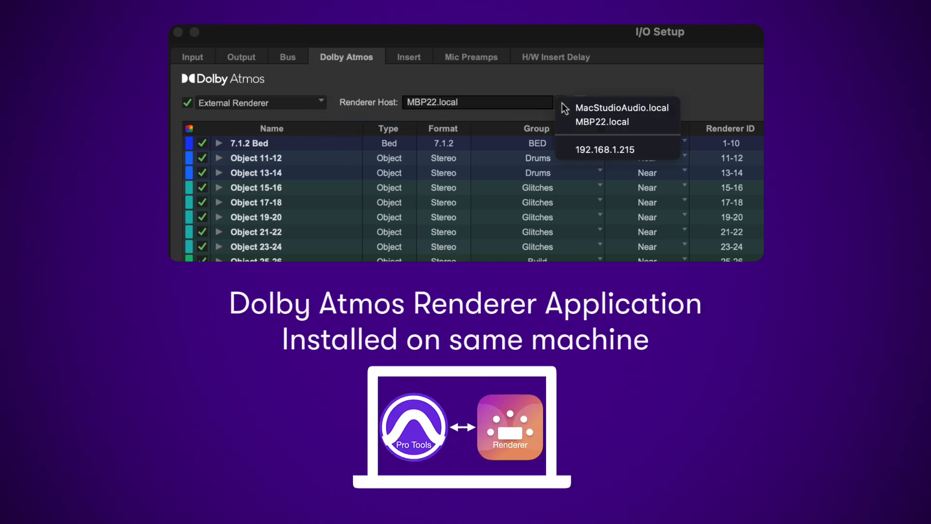
left_click(598, 151)
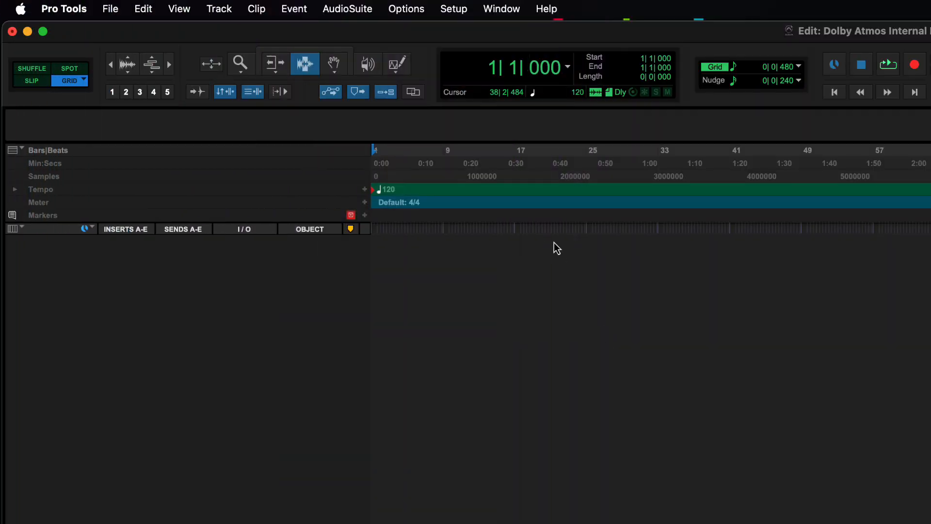
Open the session's I/O Setup and examine the monitor path choices and the 9.1.4 output path's format options.
left_click(454, 11)
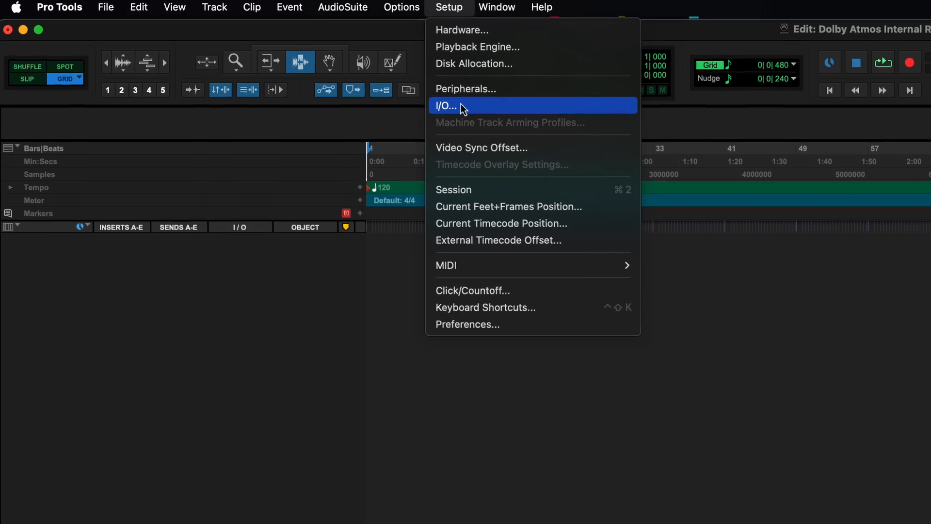
left_click(467, 108)
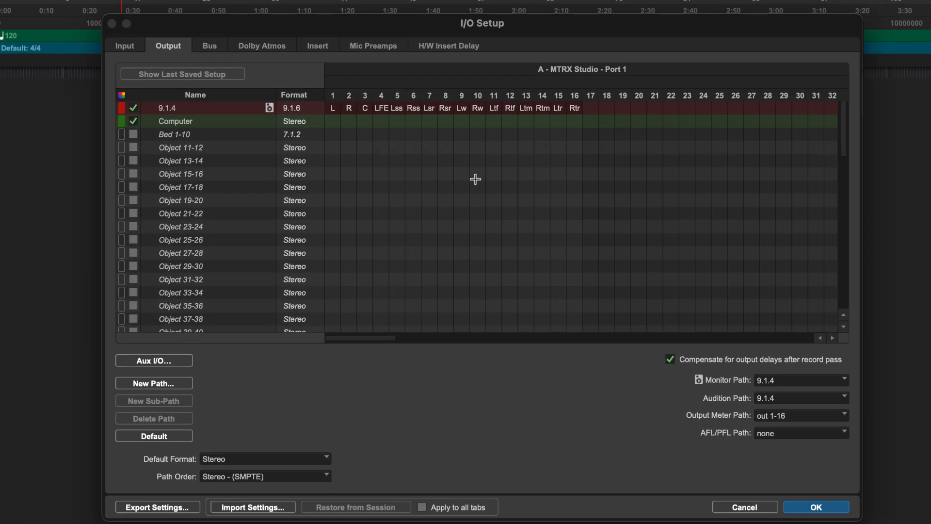
left_click(786, 385)
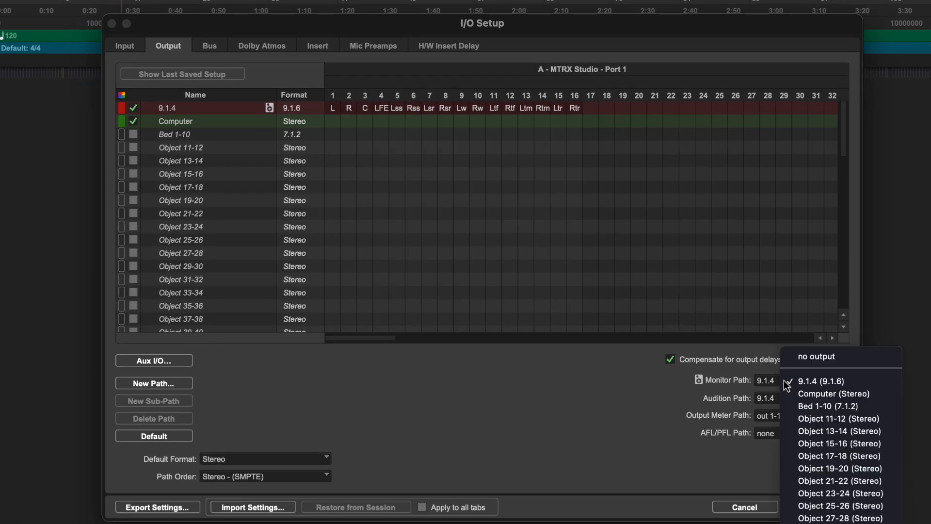
left_click(636, 384)
left_click(295, 110)
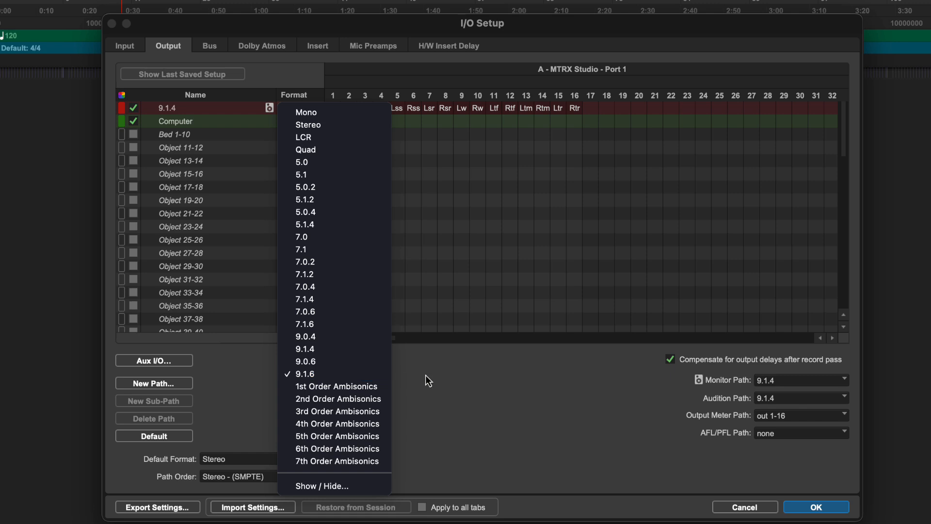
left_click(474, 383)
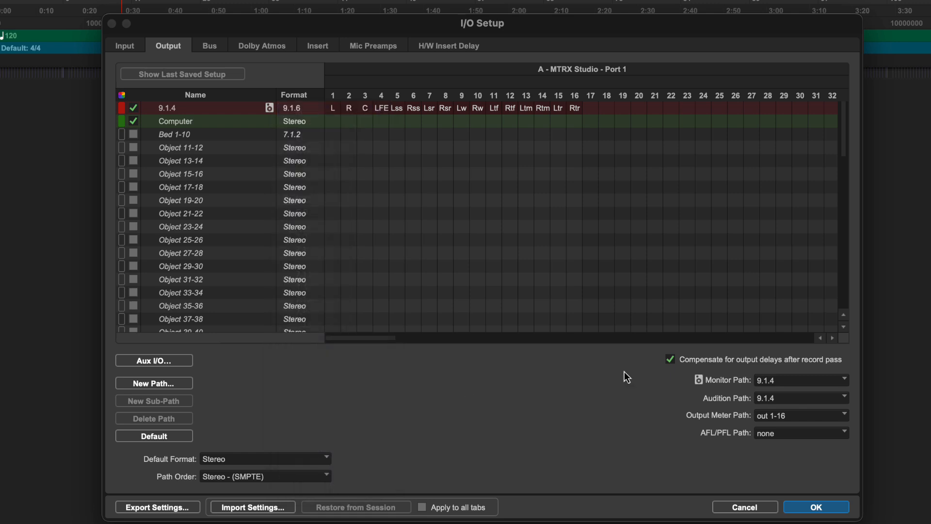
left_click(823, 507)
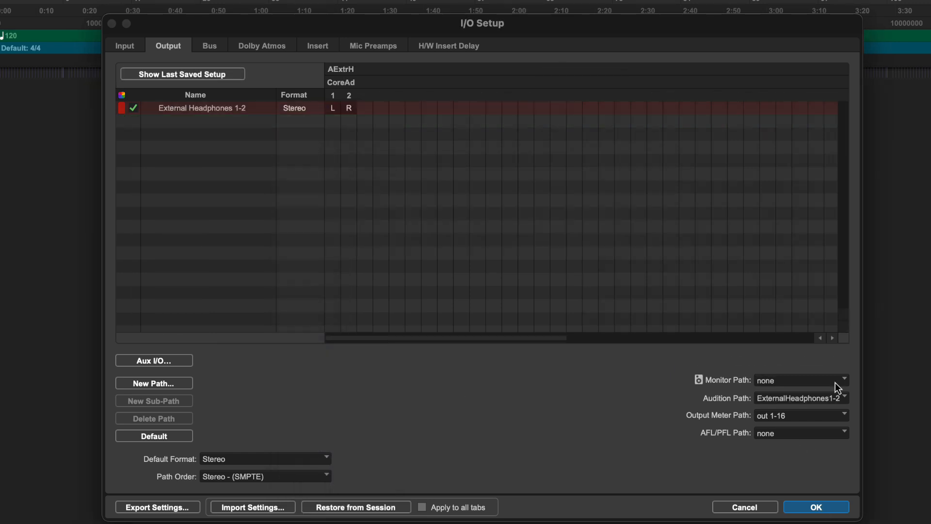
Set the output monitor path to External Headphones 1-2 and enable the Dolby Atmos Internal Renderer.
left_click(836, 384)
left_click(857, 412)
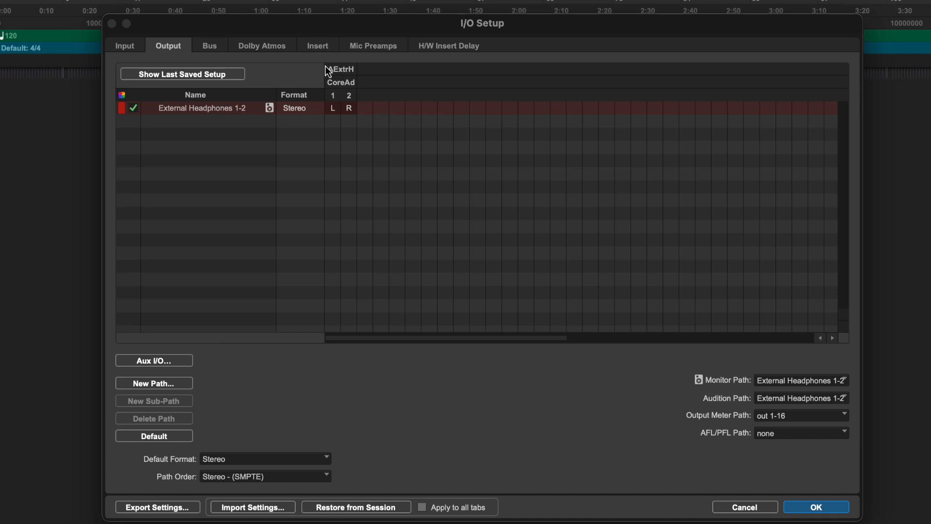
left_click(261, 45)
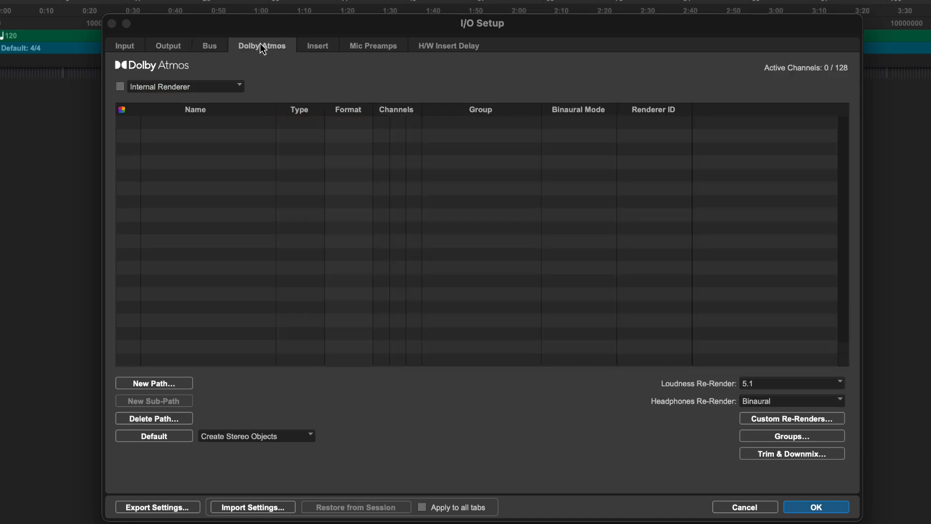
left_click(120, 87)
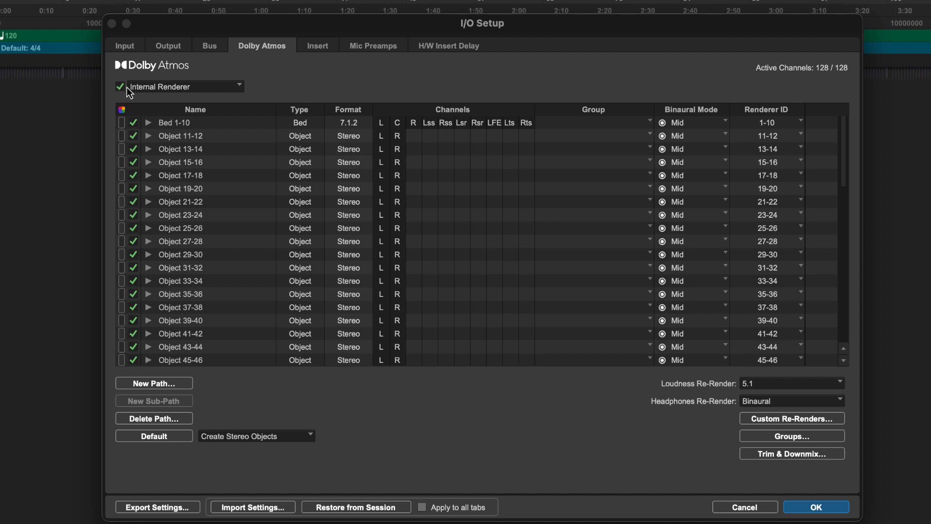
Try the External Renderer with 192.168.1.215 as the renderer host and return to the Internal Renderer.
left_click(163, 85)
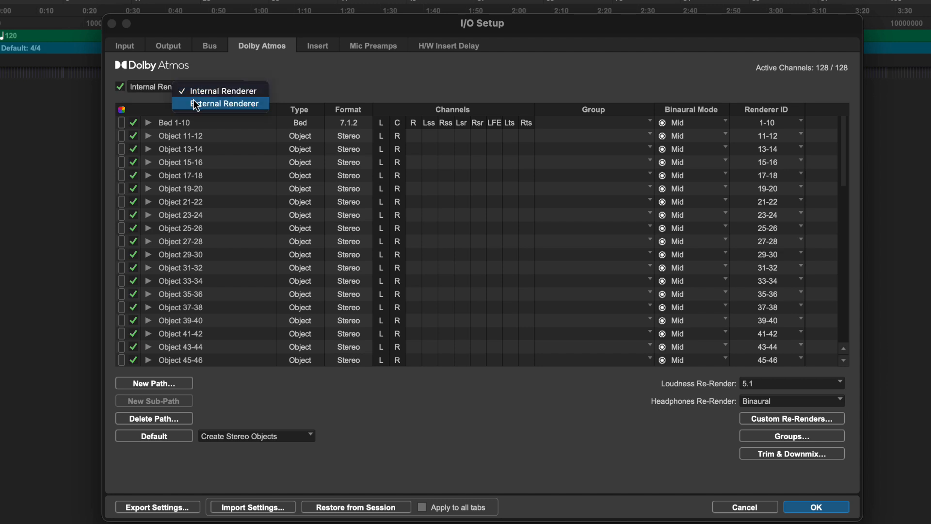
left_click(194, 101)
left_click(452, 88)
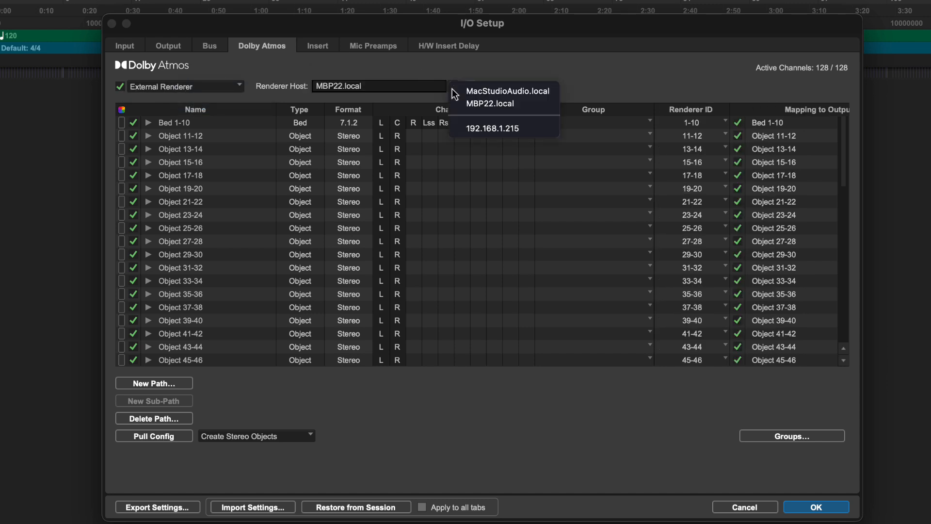
left_click(490, 129)
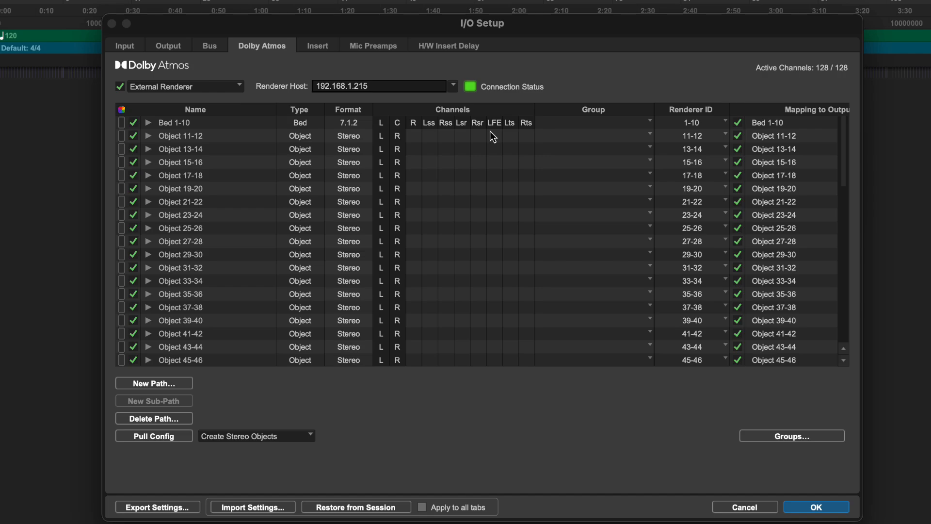
left_click(226, 88)
left_click(259, 73)
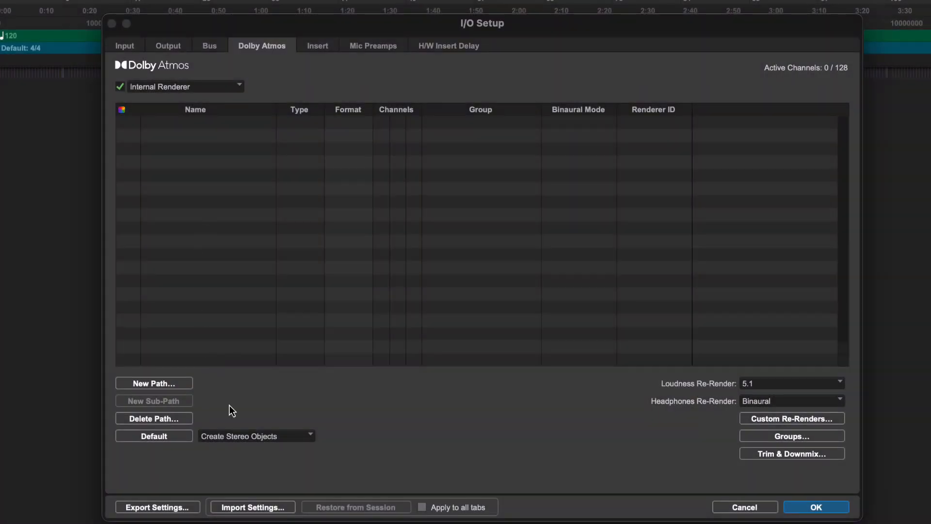
Create the default Dolby Atmos bed and objects with Create Stereo Objects, and expand Object 11-12 into its mono sub-paths.
left_click(239, 436)
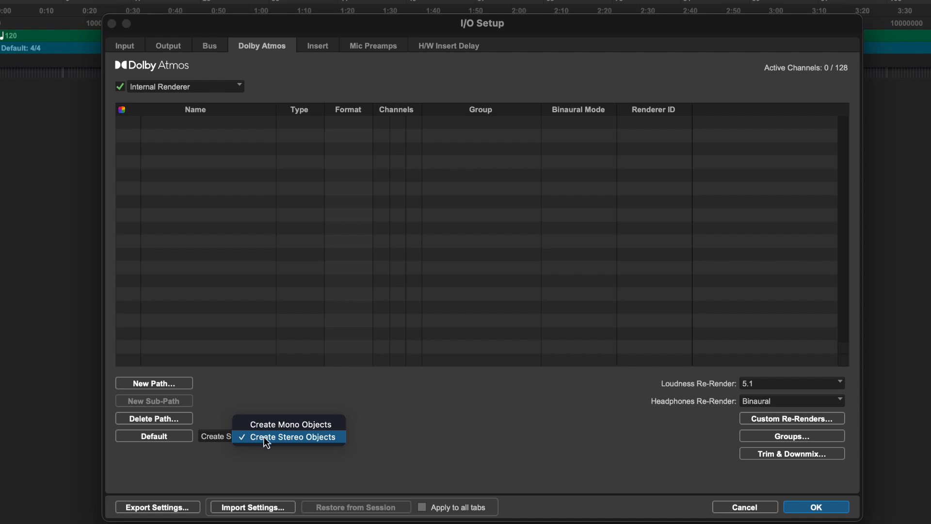
left_click(250, 438)
left_click(164, 440)
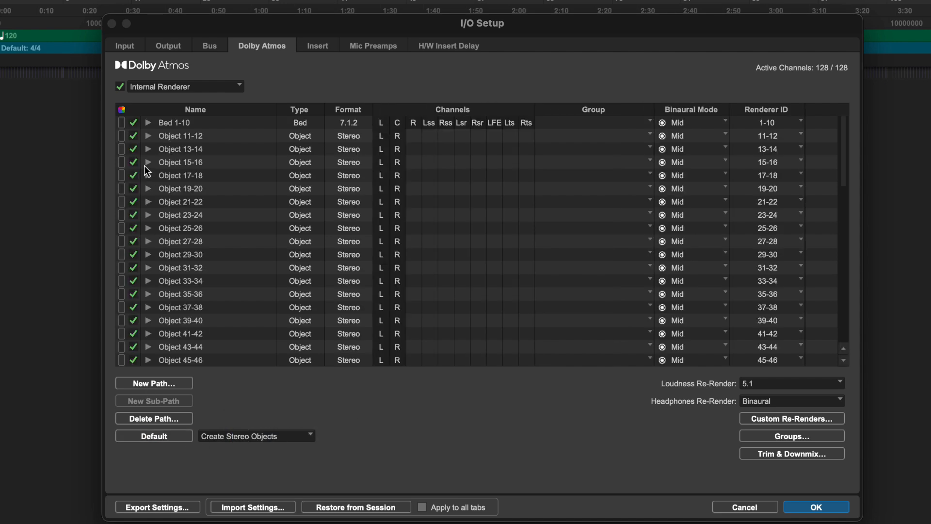
left_click(149, 137)
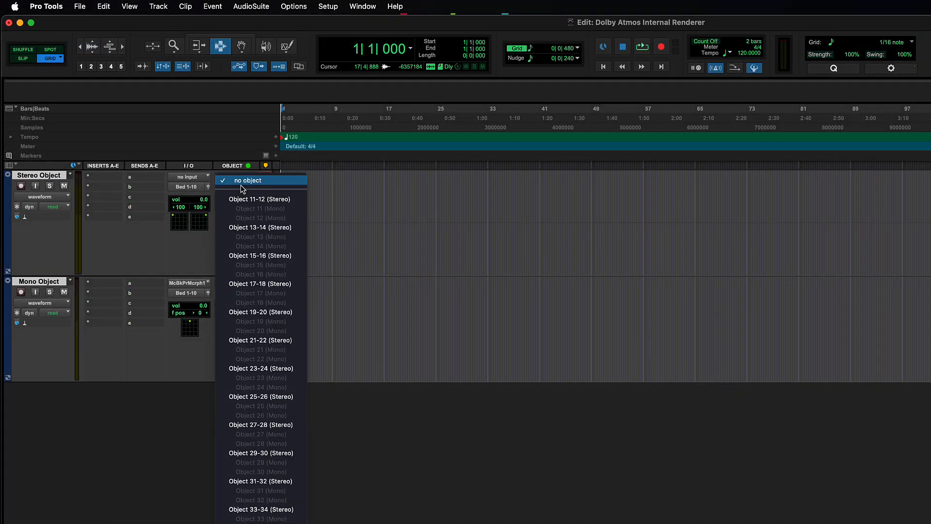
Assign Object 11-12 to the Stereo Object track and Object 13 to the Mono Object track, leaving both in object mode.
left_click(259, 199)
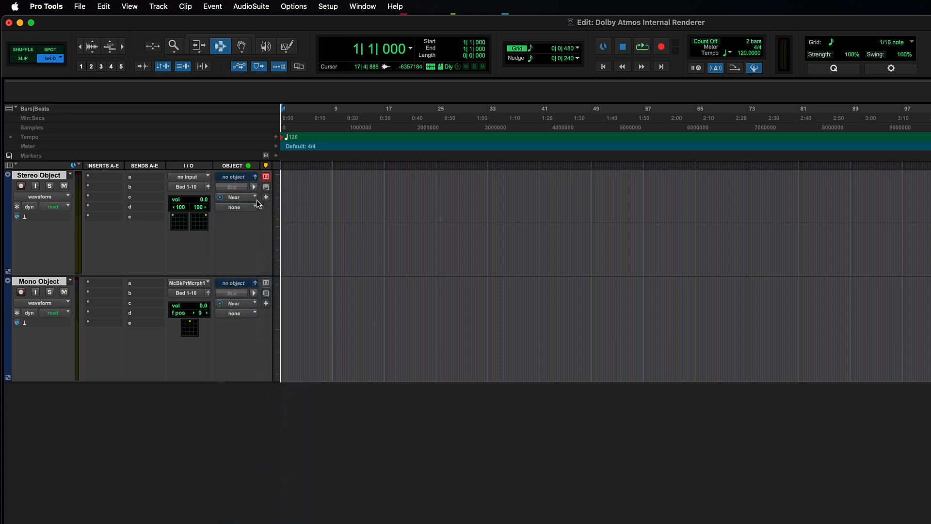
left_click(235, 284)
left_click(260, 344)
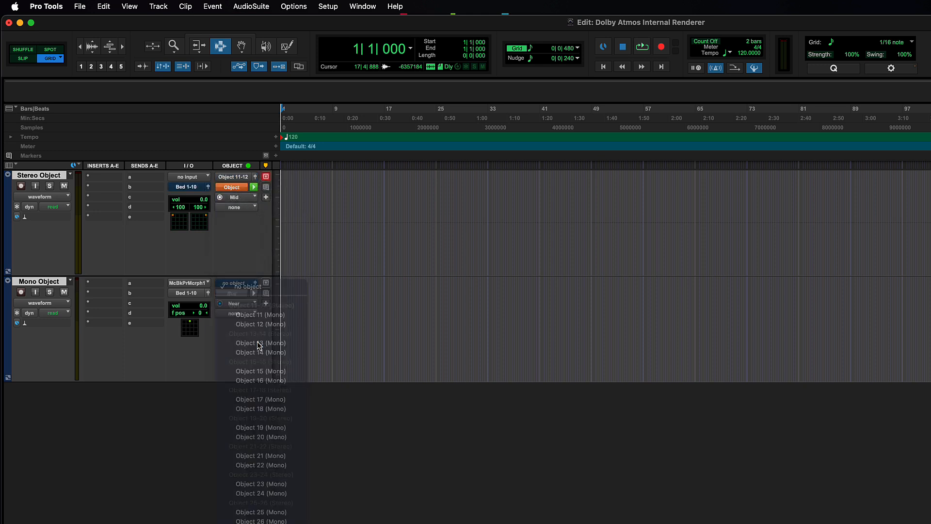
left_click(241, 294)
left_click(241, 294)
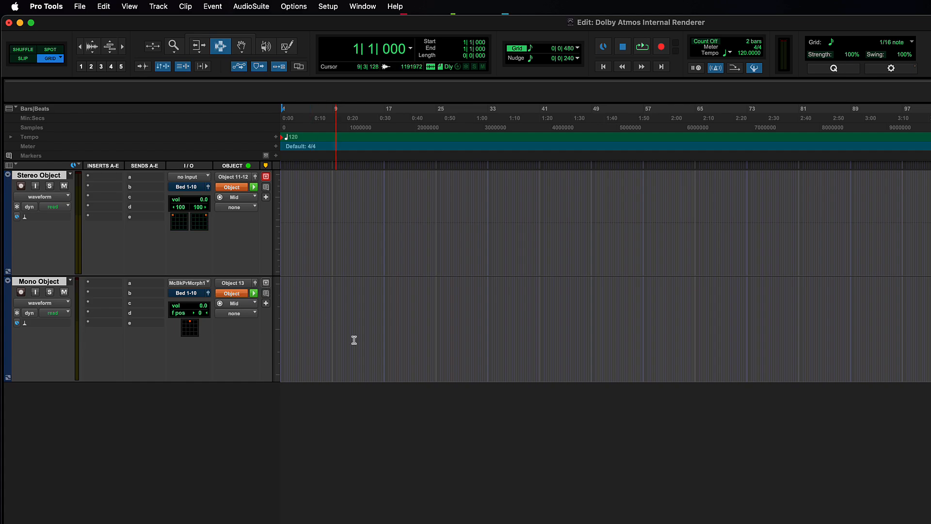
Create one new 5.0 sub-path named DX under Bed 1-10 in the Dolby Atmos I/O setup.
left_click(418, 207)
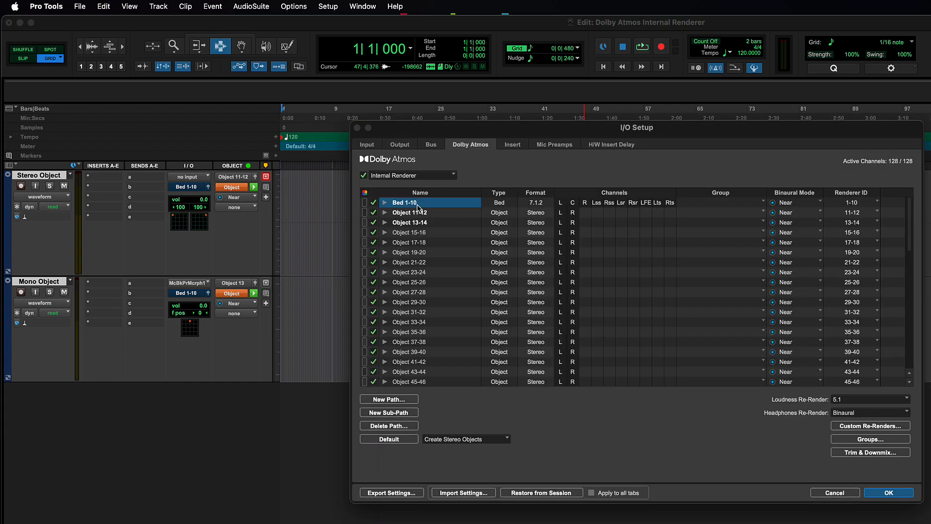
left_click(389, 412)
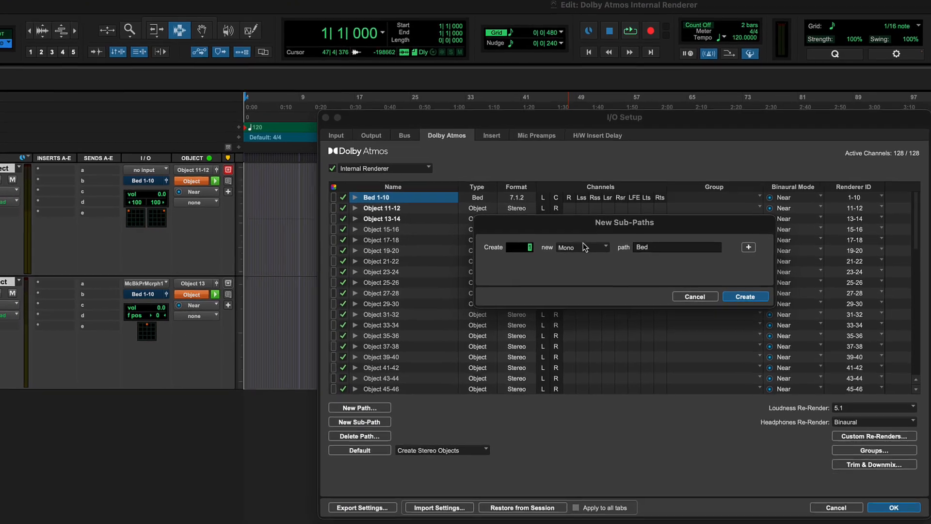
left_click(583, 245)
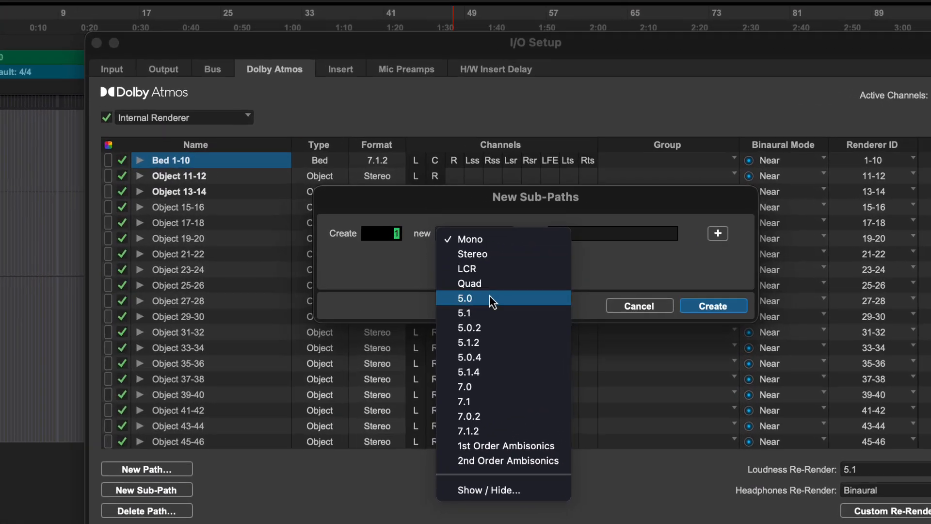
left_click(597, 289)
left_click_drag(601, 228, 510, 228)
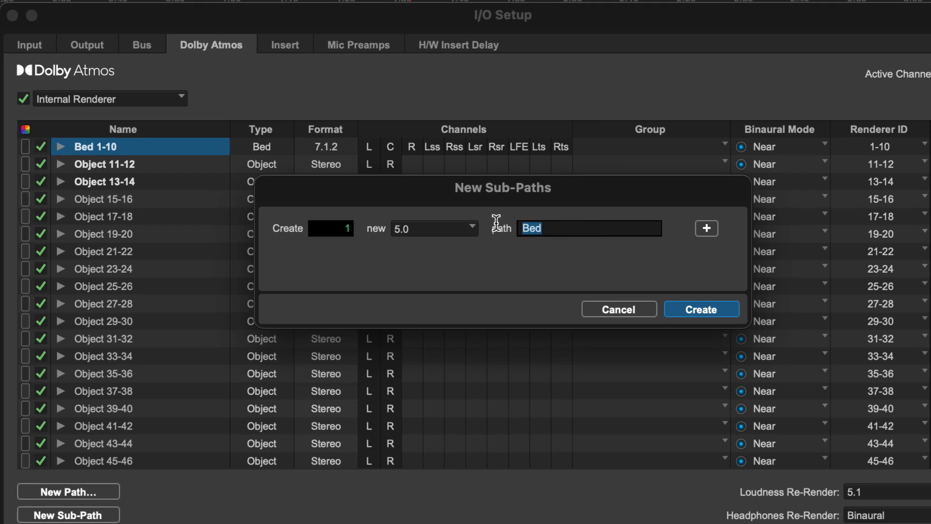
type("DX")
key("Return")
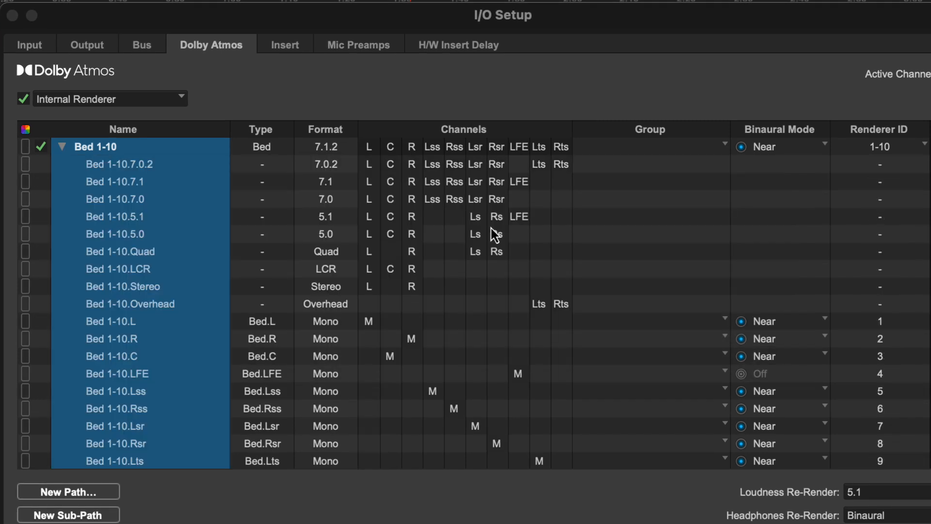
Review the available formats for the loudness and headphones re-renders, keeping 5.1 for loudness and Binaural for headphones.
scroll(249, 181, "down", 5)
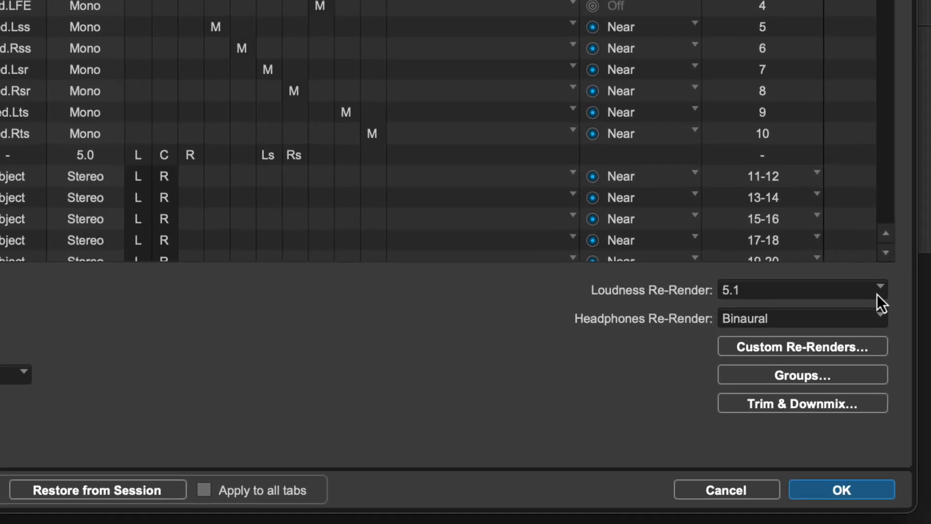
left_click(877, 293)
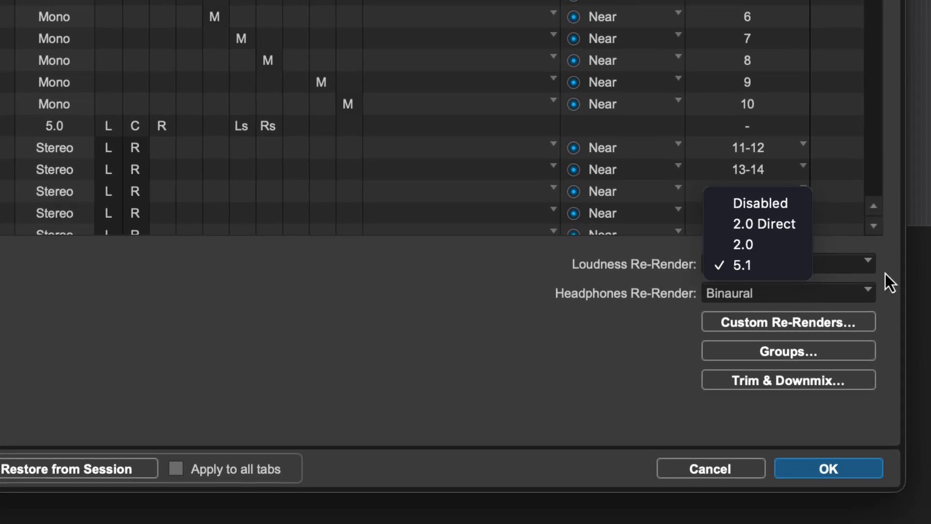
left_click(887, 274)
left_click(863, 296)
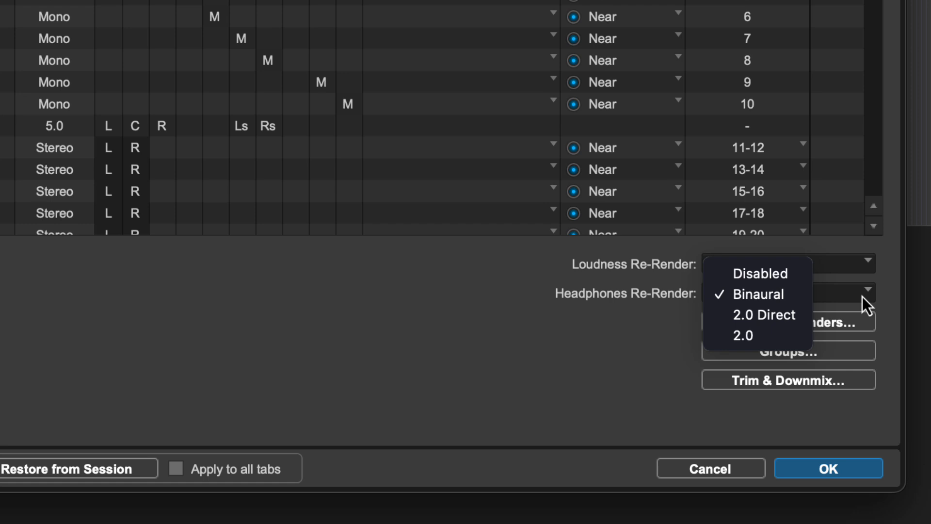
left_click(887, 295)
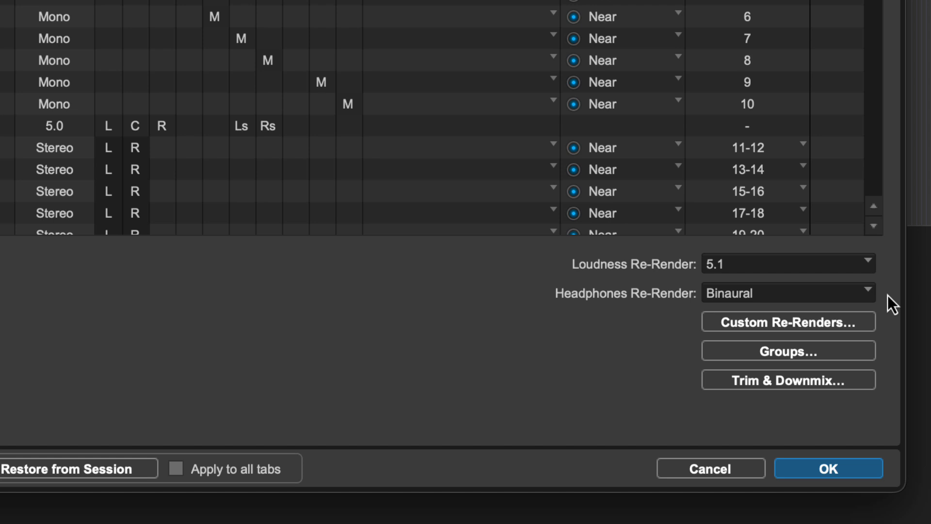
left_click(848, 263)
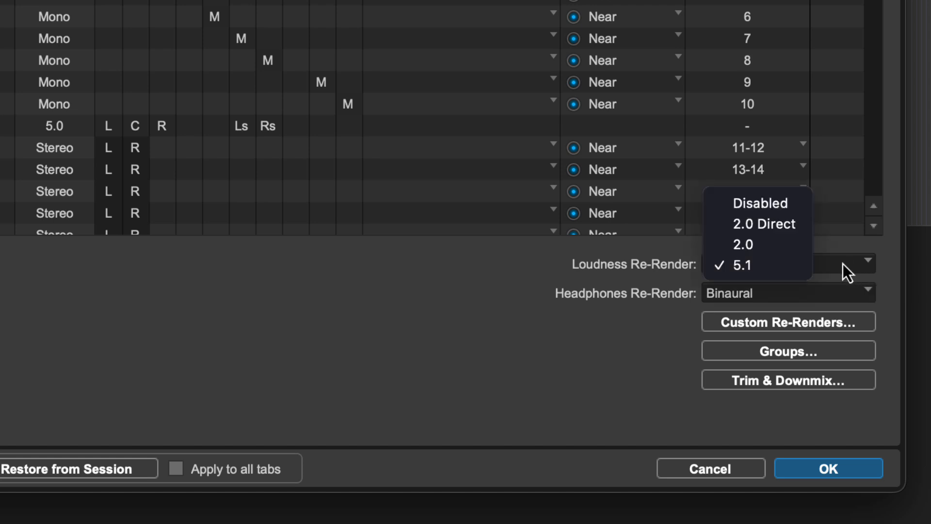
left_click(800, 265)
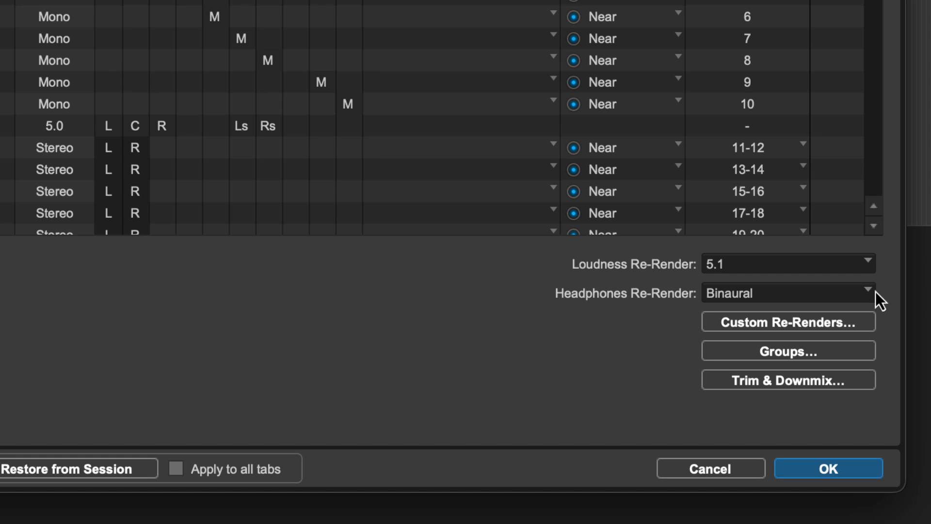
left_click(861, 295)
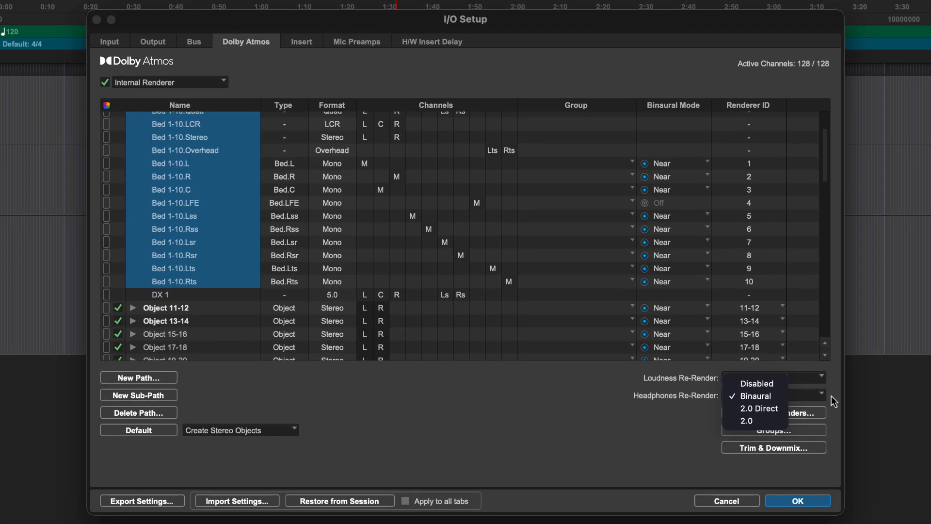
left_click(831, 395)
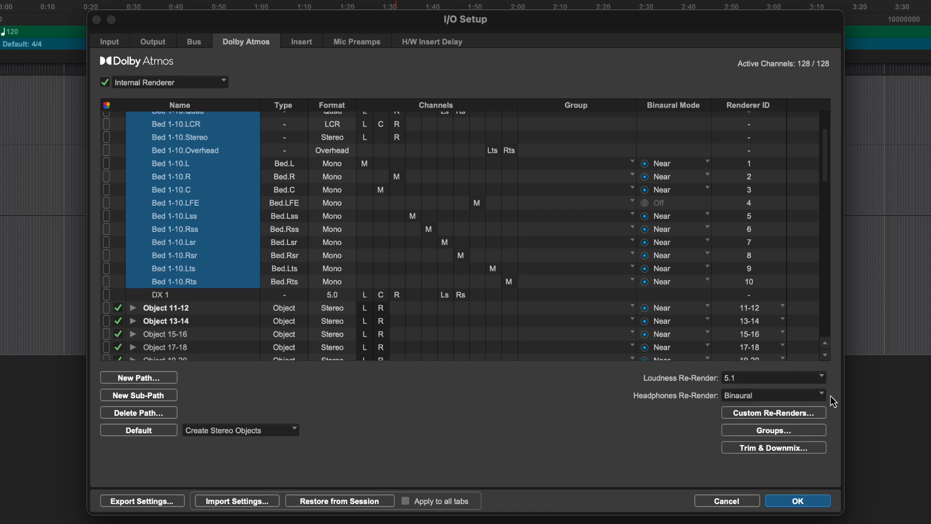
Add a live 7.1 custom re-render named New Render with custom content including all beds, objects and groups.
left_click(803, 414)
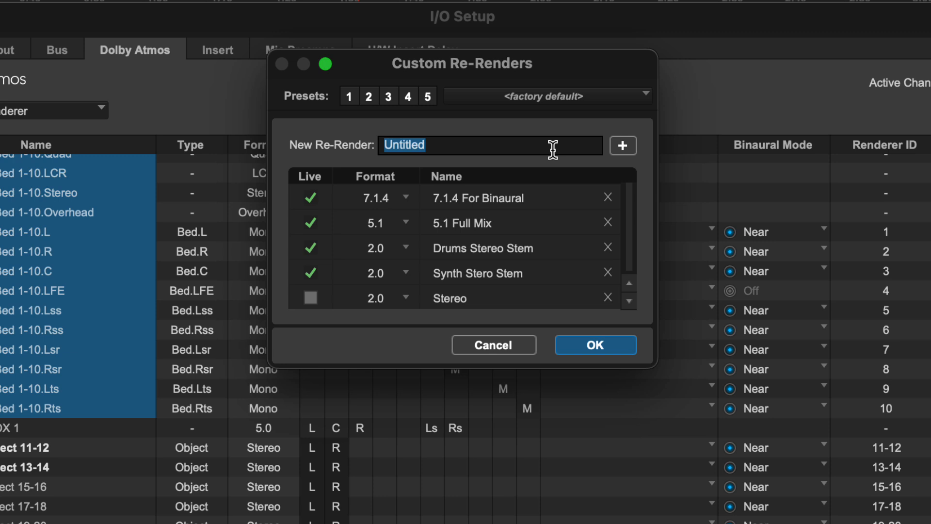
type("New")
scroll(557, 233, "down", 1)
left_click(406, 297)
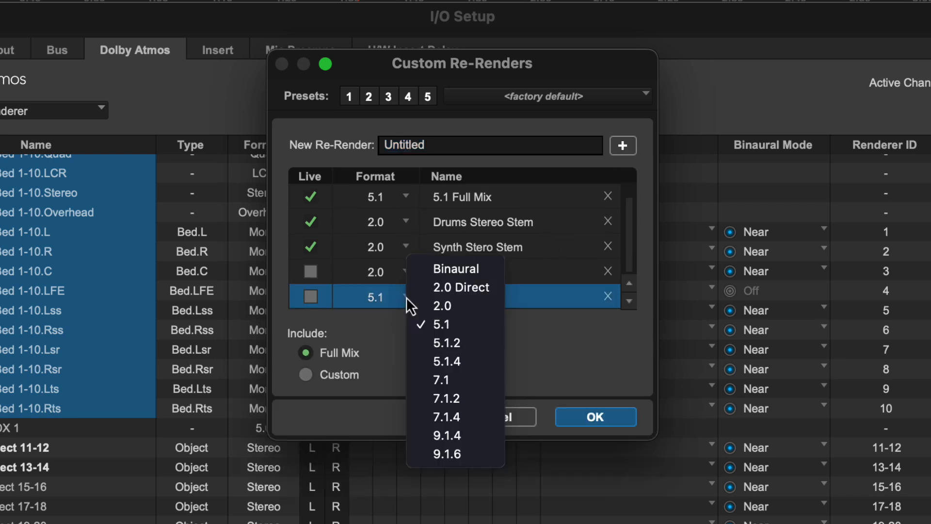
left_click(464, 378)
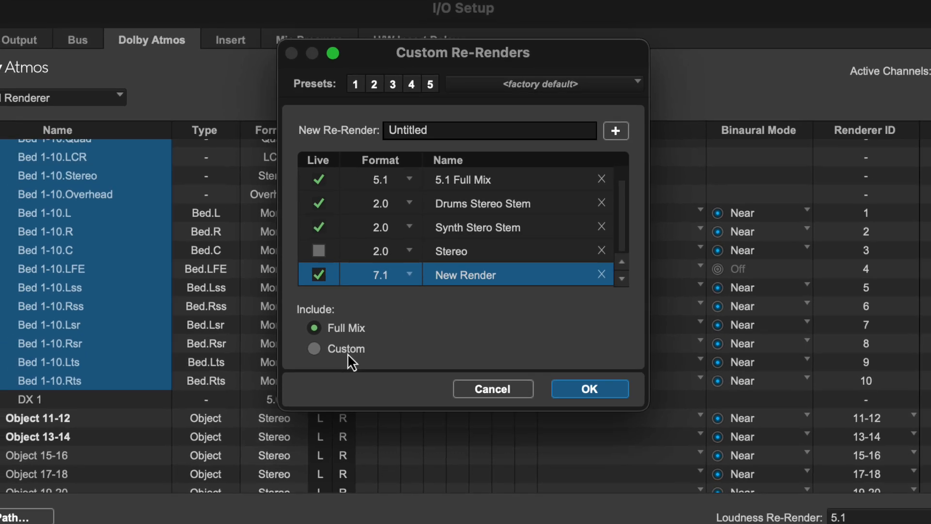
left_click(347, 374)
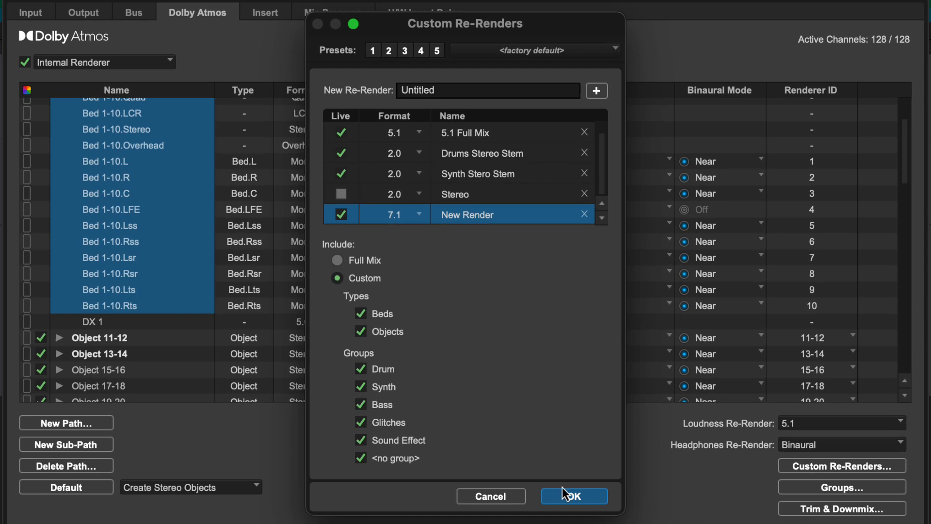
left_click(563, 490)
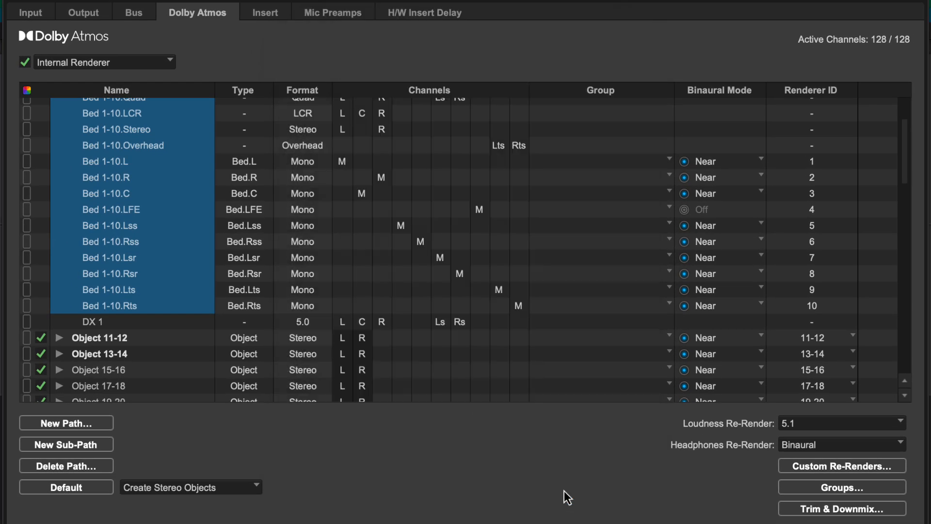
Add a bed/object group named New Group and give it an orange colour.
left_click(796, 488)
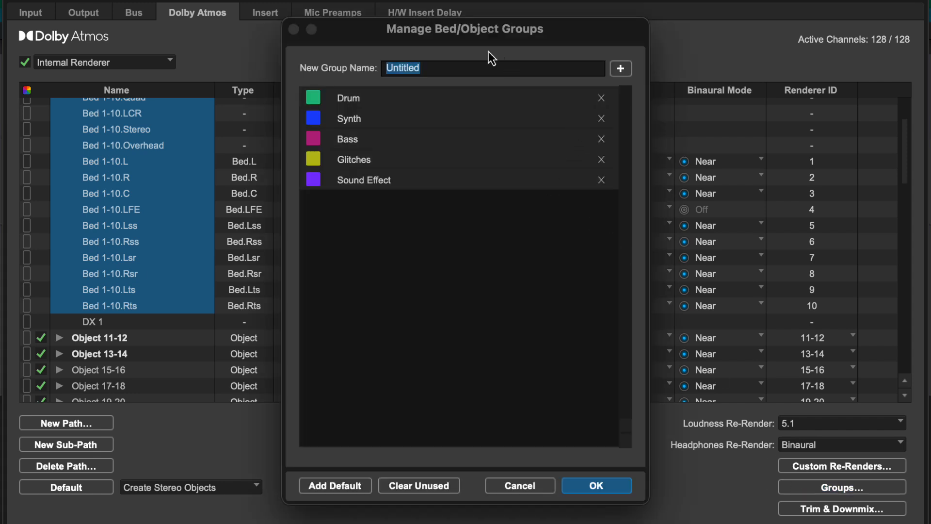
type("New Gr")
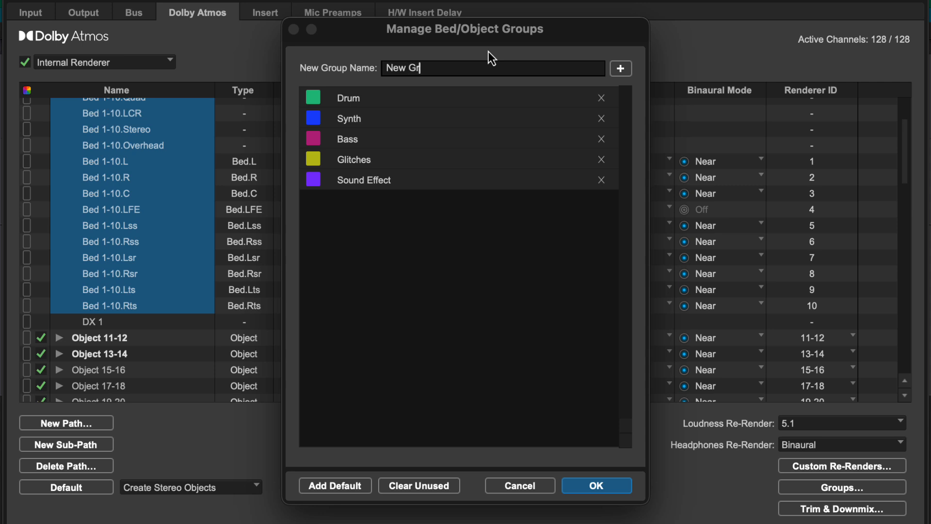
type("oup")
left_click(627, 69)
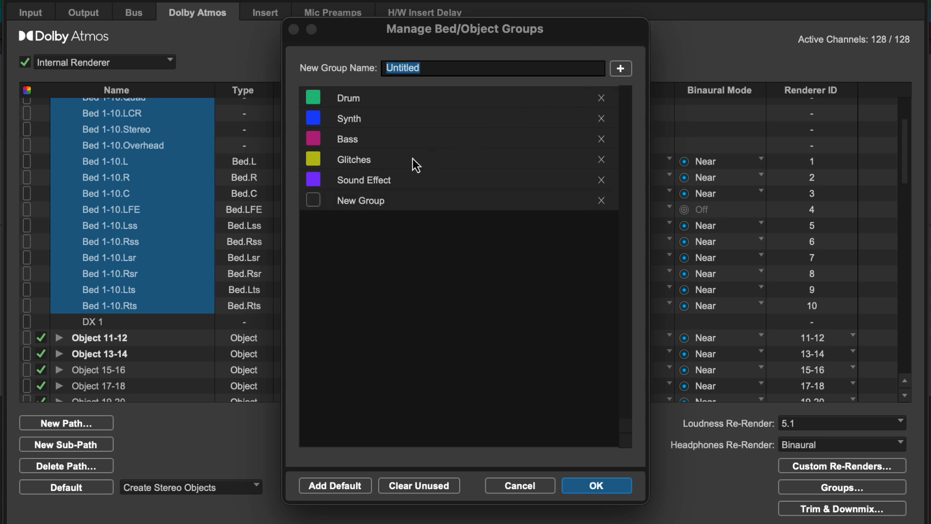
left_click(314, 201)
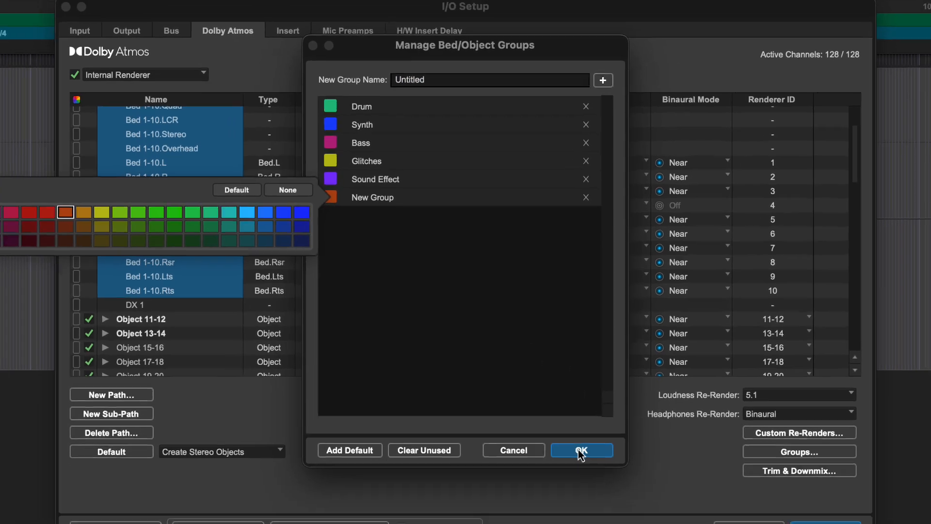
left_click(594, 487)
left_click(573, 429)
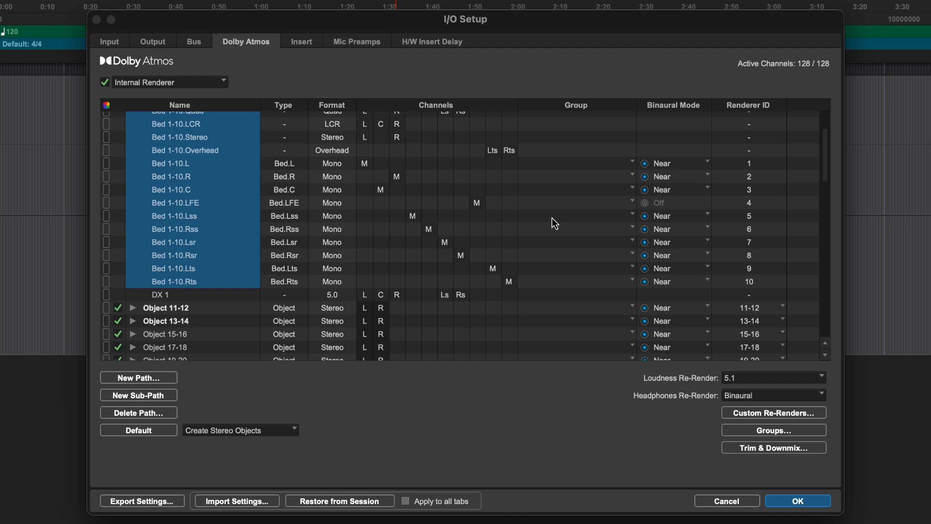
Assign Bed 1-10 and its sub-paths to New Group.
scroll(553, 218, "up", 3)
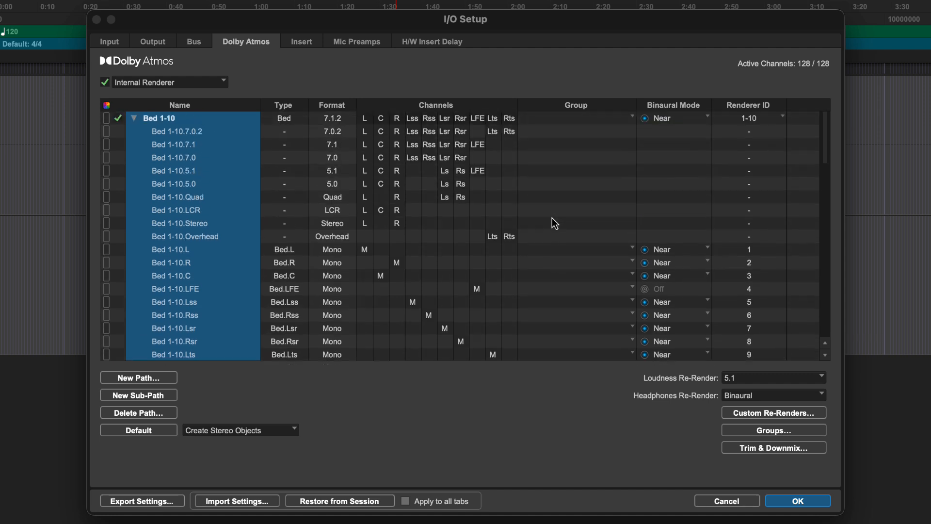
left_click(624, 122)
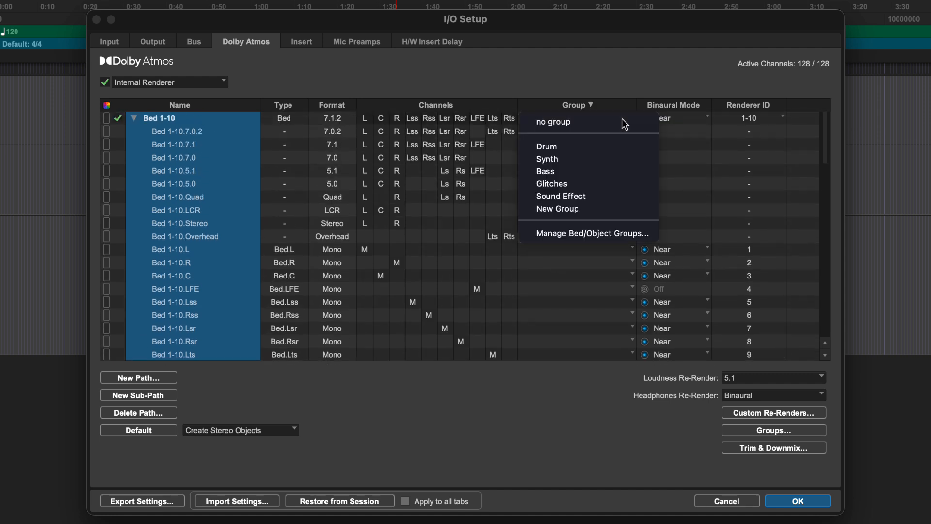
left_click(600, 214)
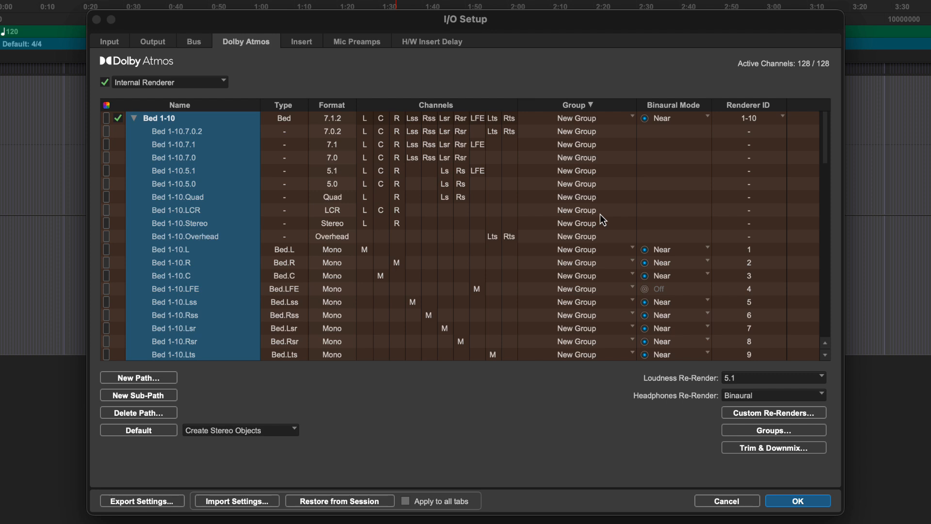
Turn off automatic trim for the current session's 5.1 and 2.0 downmix, set its surround trim to -4.5 dB and adjust its height trim.
left_click(772, 444)
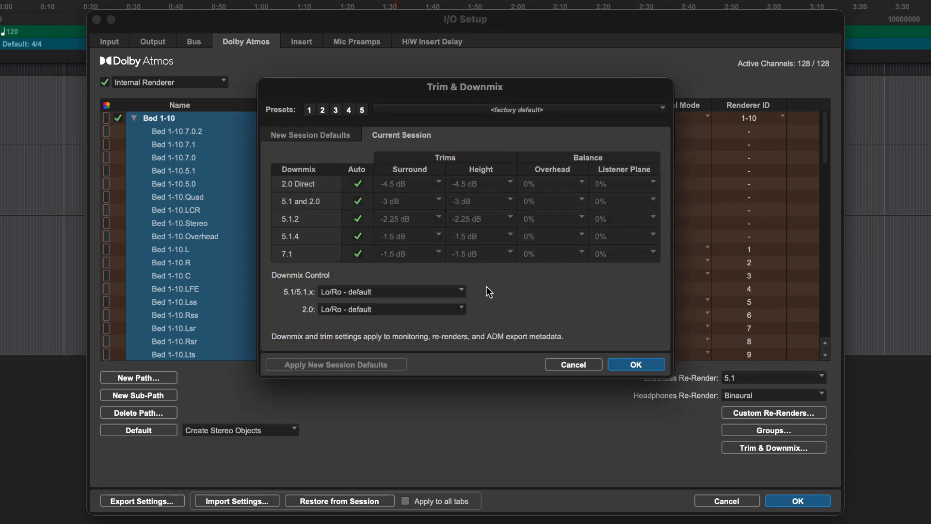
left_click(460, 292)
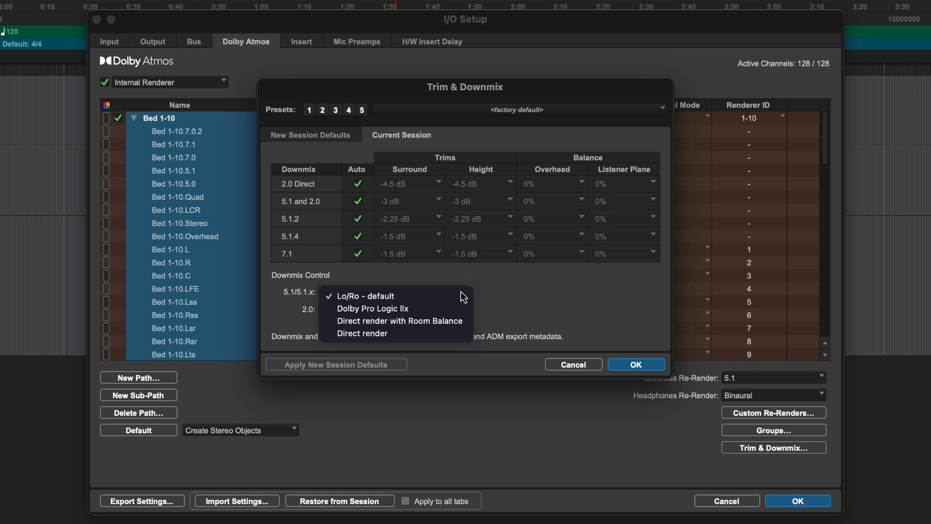
left_click(504, 295)
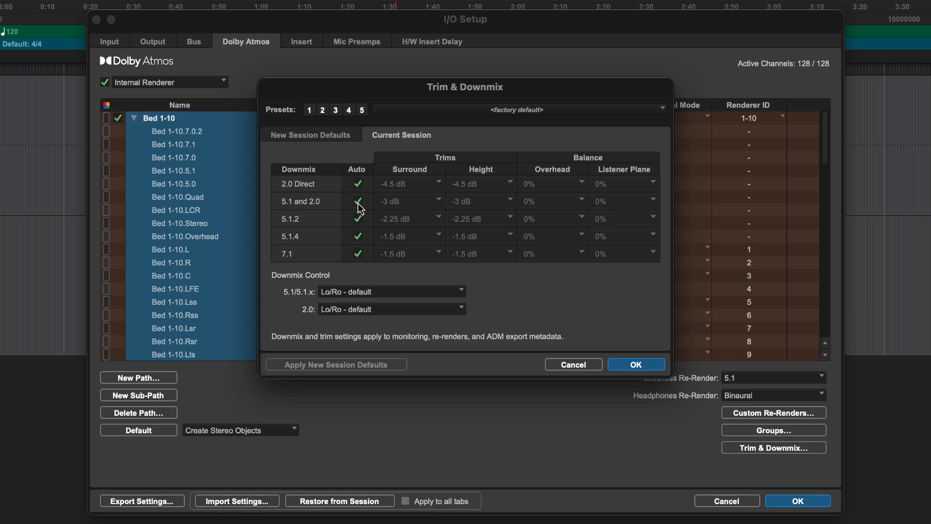
left_click(439, 203)
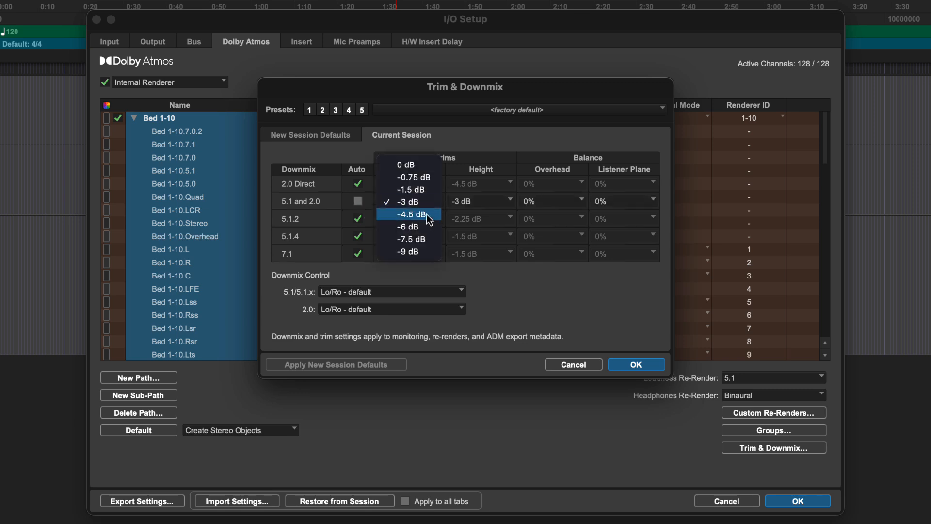
left_click(426, 214)
left_click(494, 205)
left_click(493, 215)
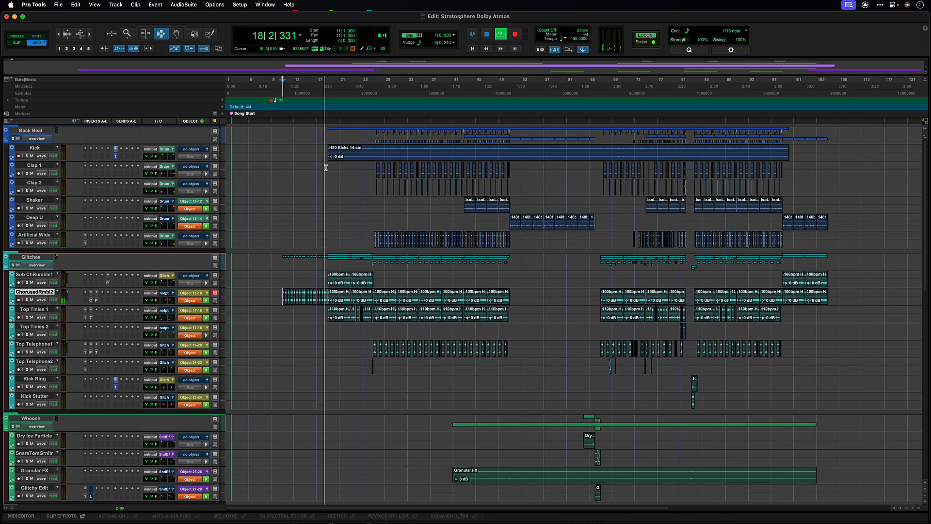
Open the Dolby Atmos Renderer window for the Stratosphere session, enlarge it and expand its settings pane.
left_click(262, 4)
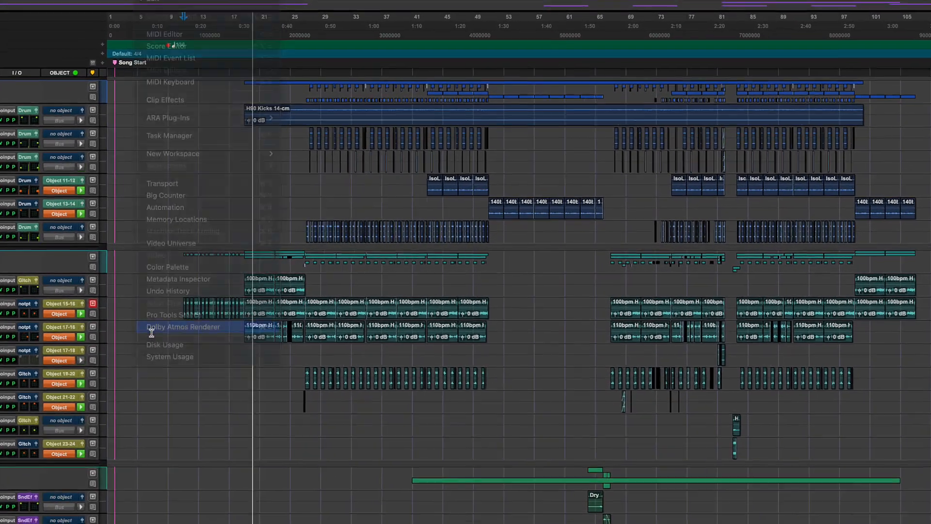
left_click(184, 327)
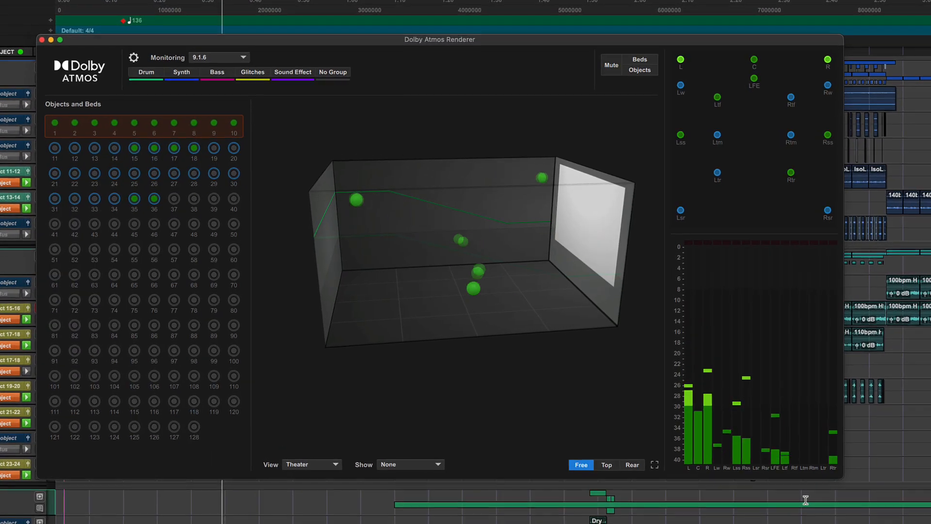
left_click_drag(901, 504, 923, 523)
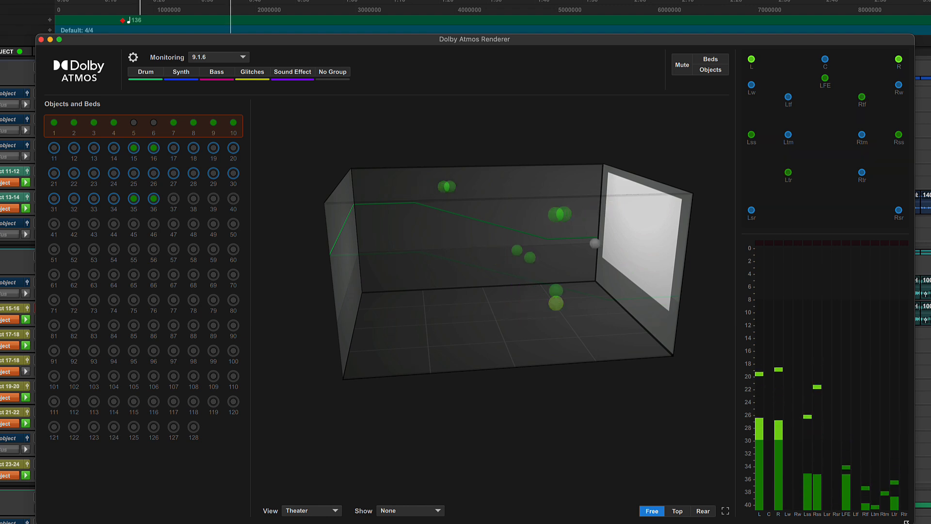
left_click(132, 57)
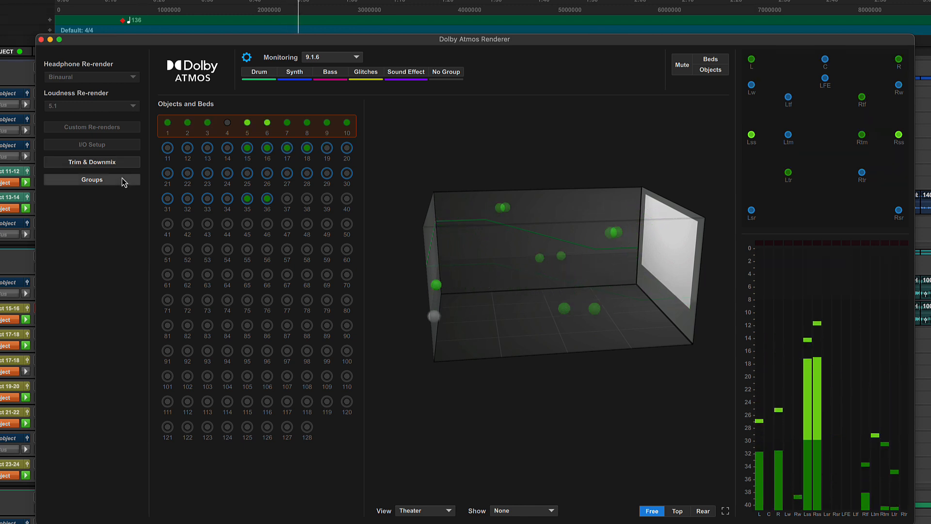
Collapse the renderer's settings pane and review the monitoring format options, keeping 9.1.6.
left_click(247, 57)
left_click(245, 58)
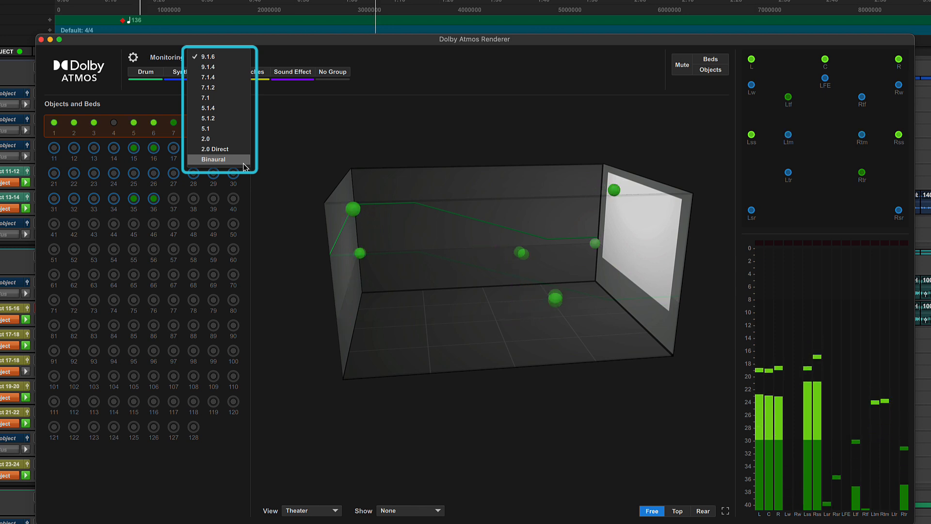
left_click(281, 193)
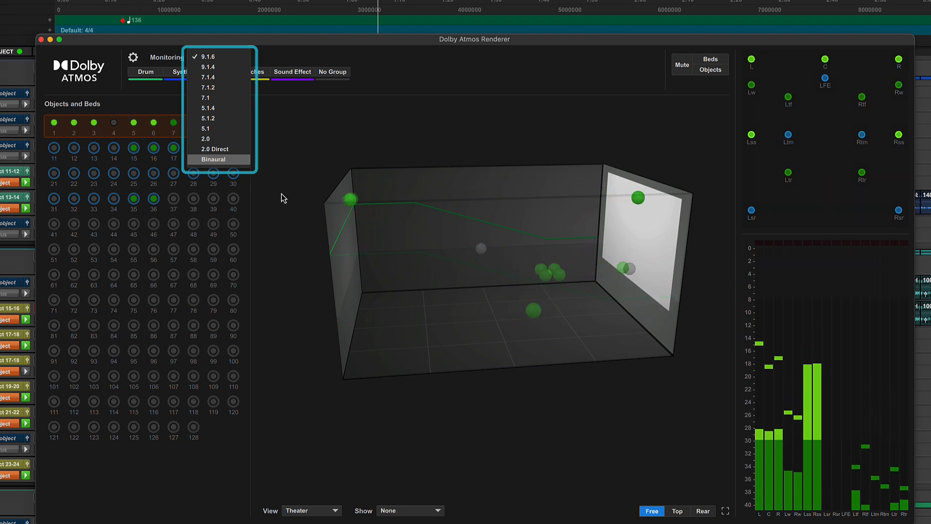
Try soloing the Drum, Synth and Bass groups in turn in the renderer.
left_click(154, 71)
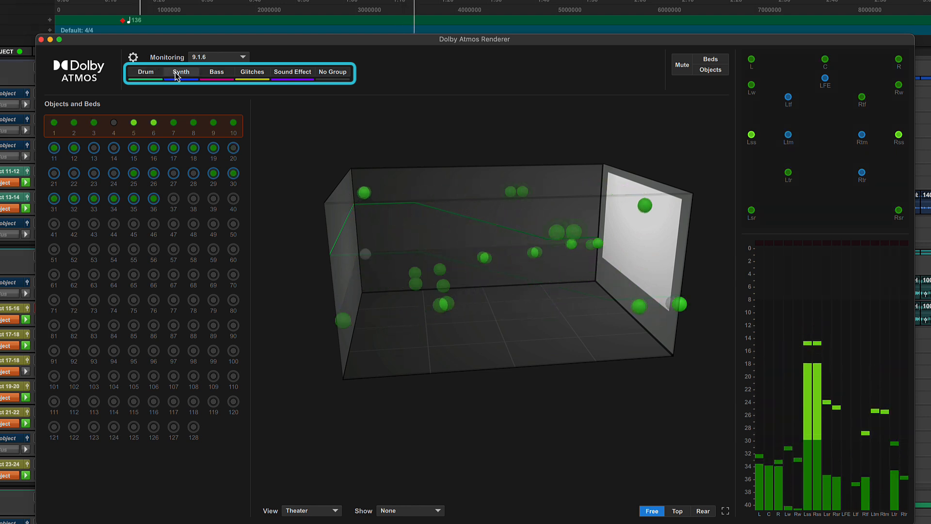
left_click(175, 72)
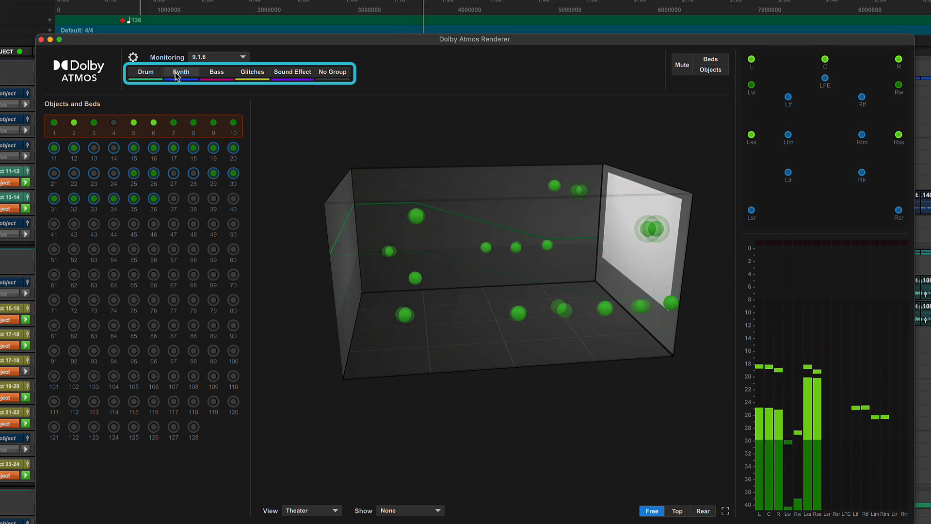
left_click(214, 71)
left_click(214, 71)
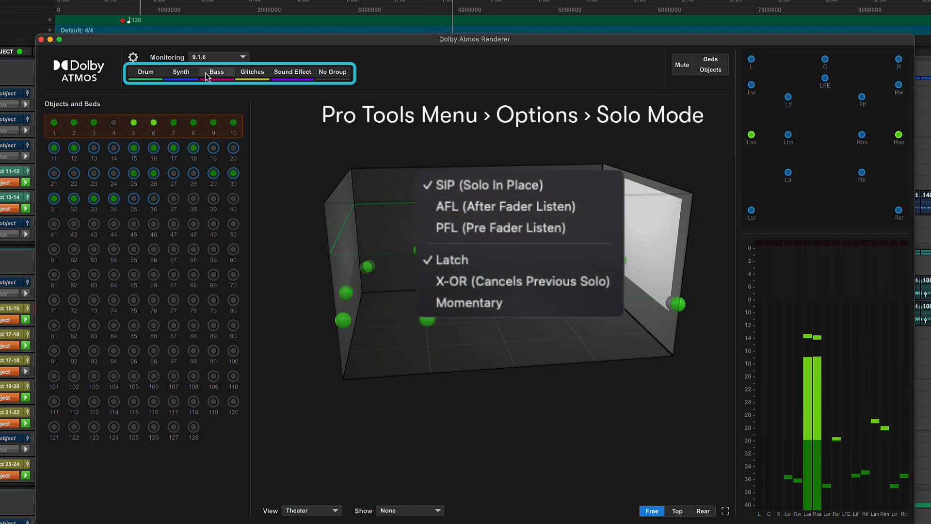
Try muting and unmuting the Drum group in the renderer, including a try on the Synth group.
left_click(159, 72)
left_click(160, 72)
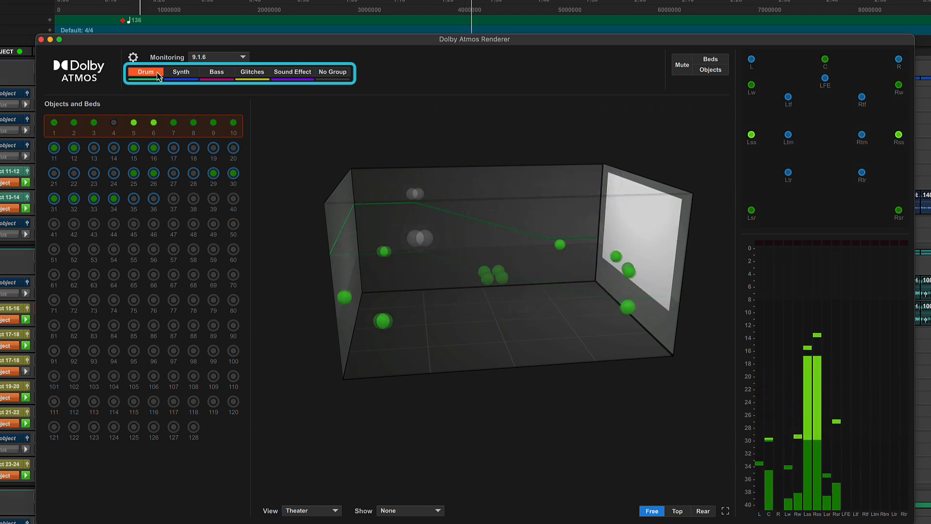
left_click(158, 73)
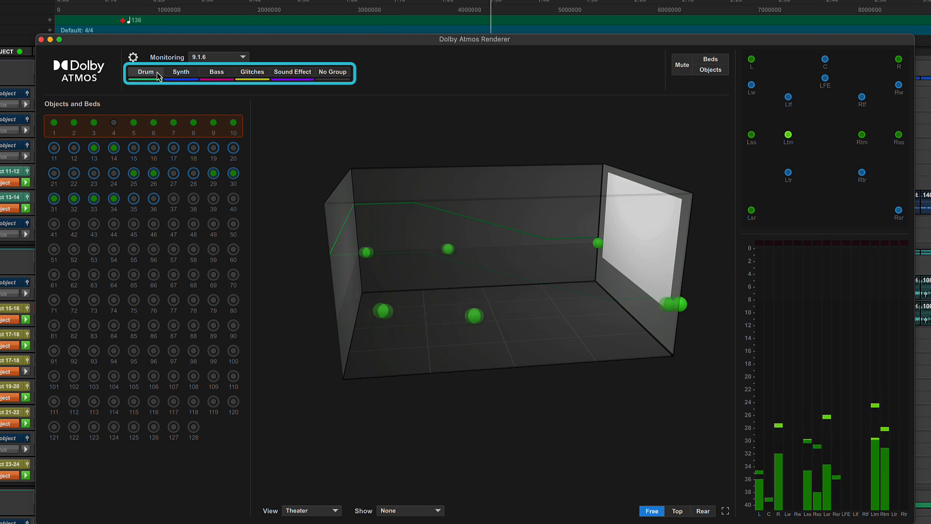
left_click(156, 72)
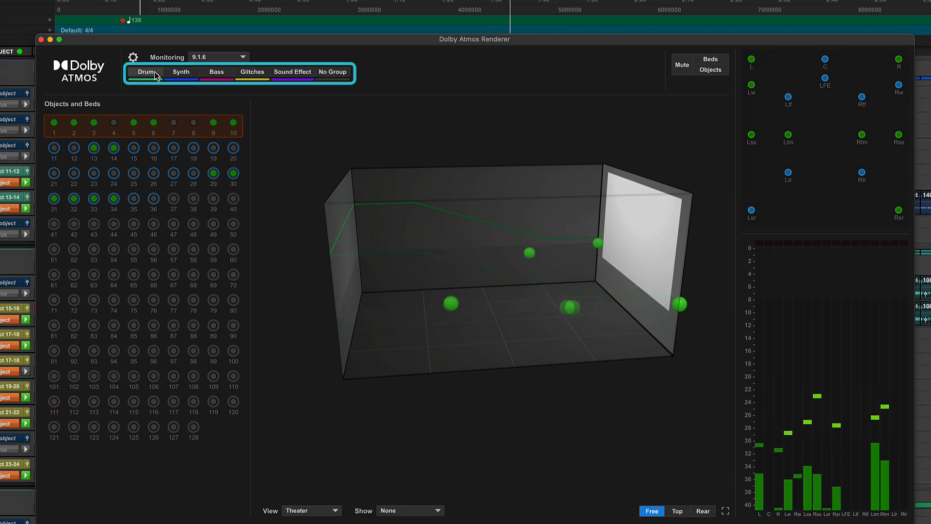
left_click(179, 71)
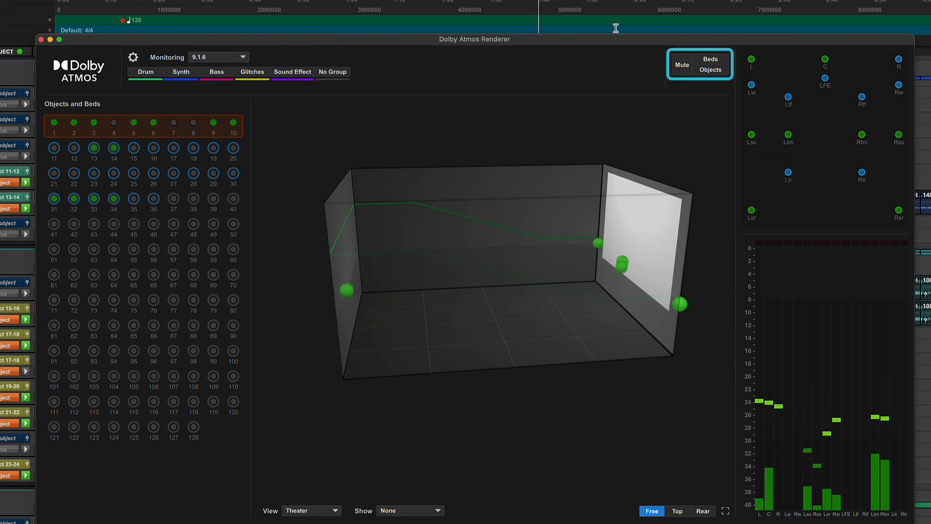
Mute and unmute the whole renderer output, and try the same with only the beds and only the objects.
left_click(674, 63)
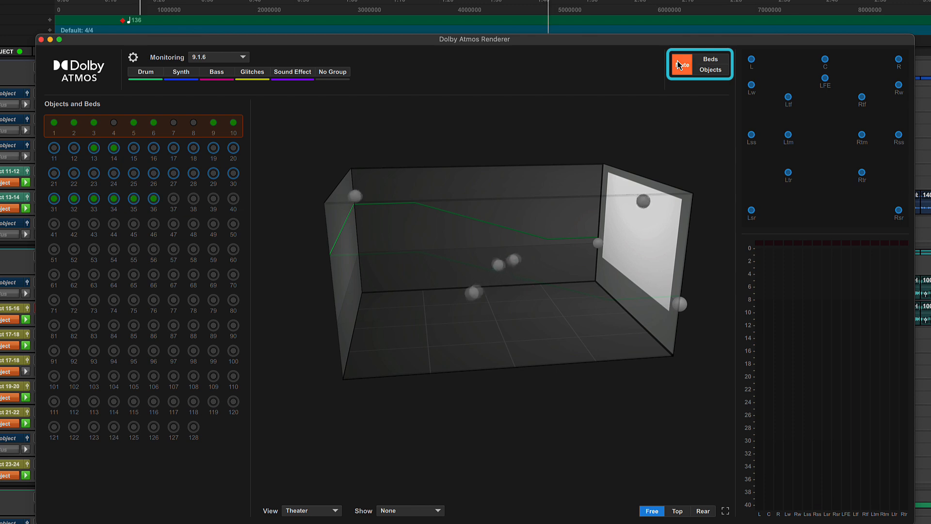
left_click(679, 64)
left_click(710, 59)
left_click(710, 58)
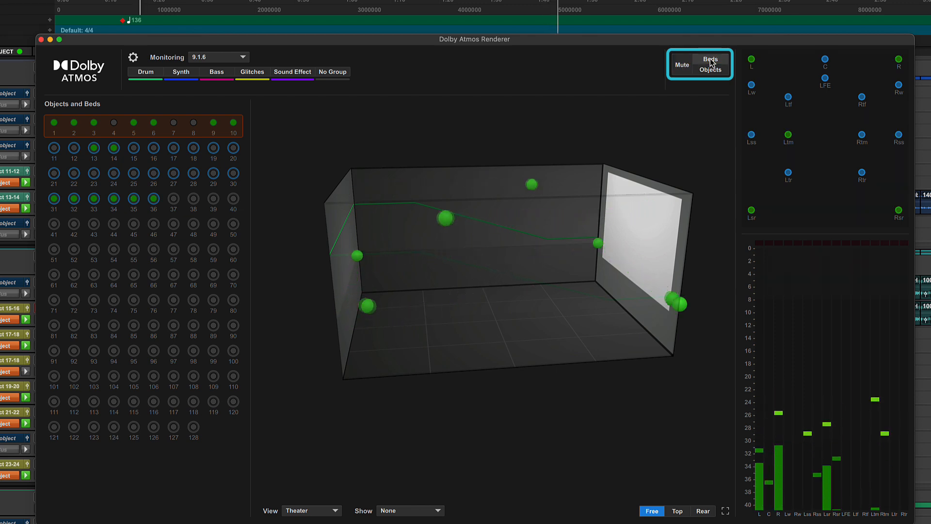
left_click(711, 70)
left_click(710, 70)
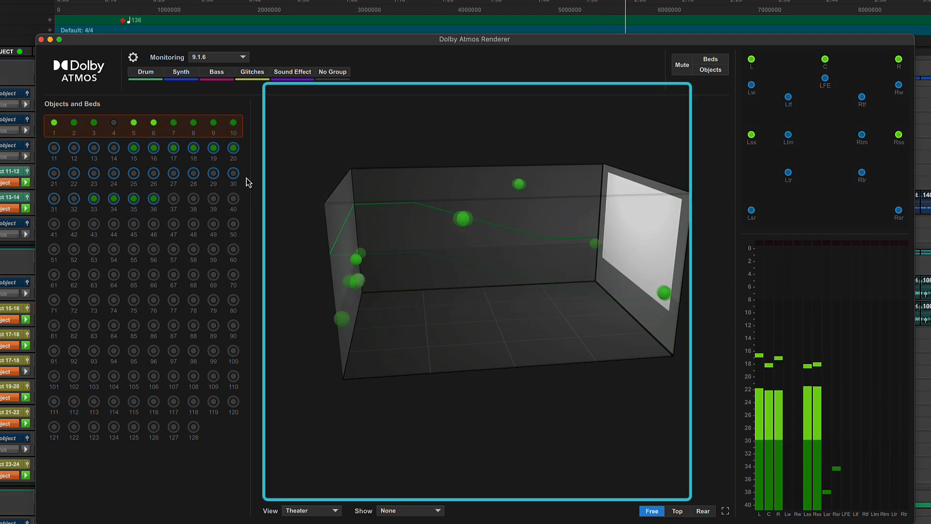
Rotate the 3D room and compare its Person and Theater views, ending on Theater.
left_click_drag(393, 311, 453, 297)
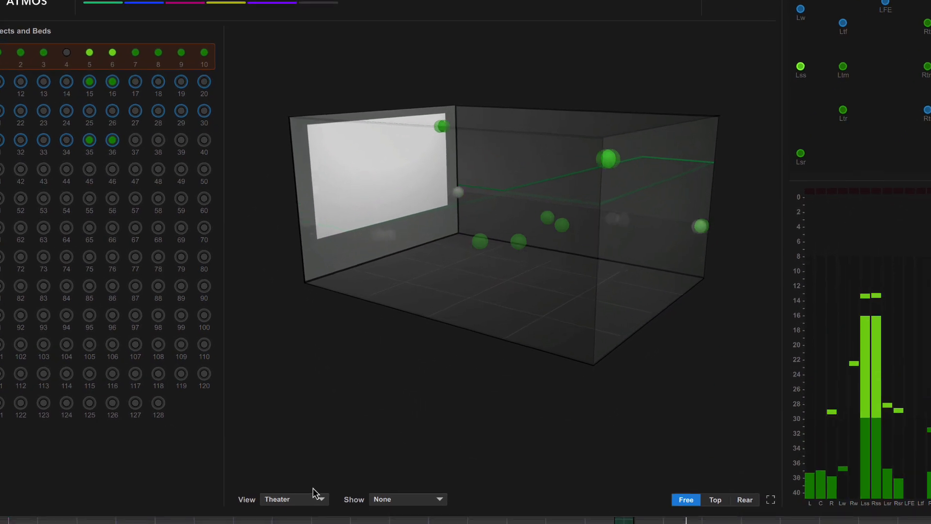
left_click(312, 497)
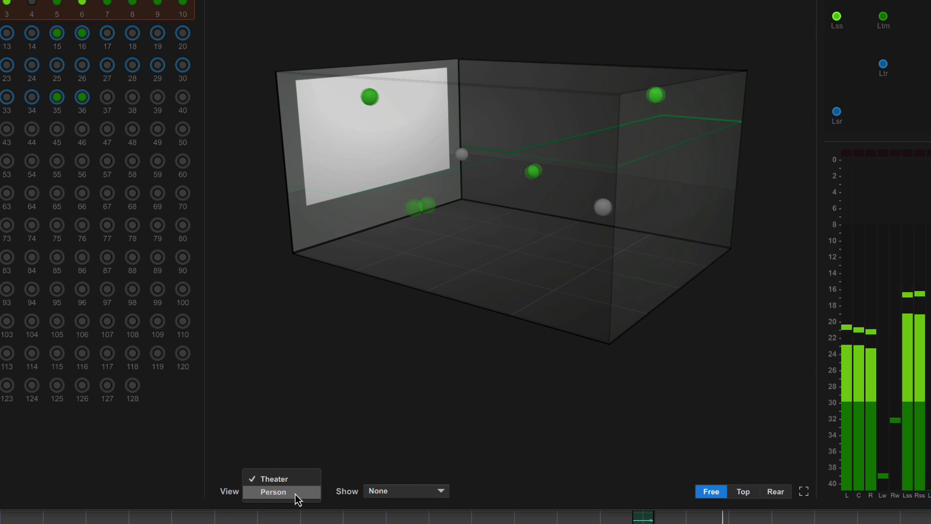
left_click(295, 493)
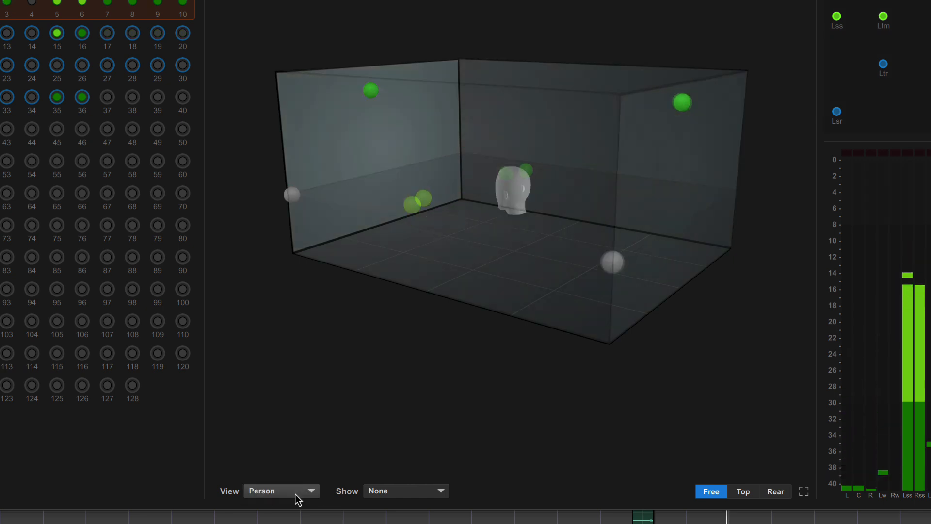
left_click(295, 494)
left_click(295, 479)
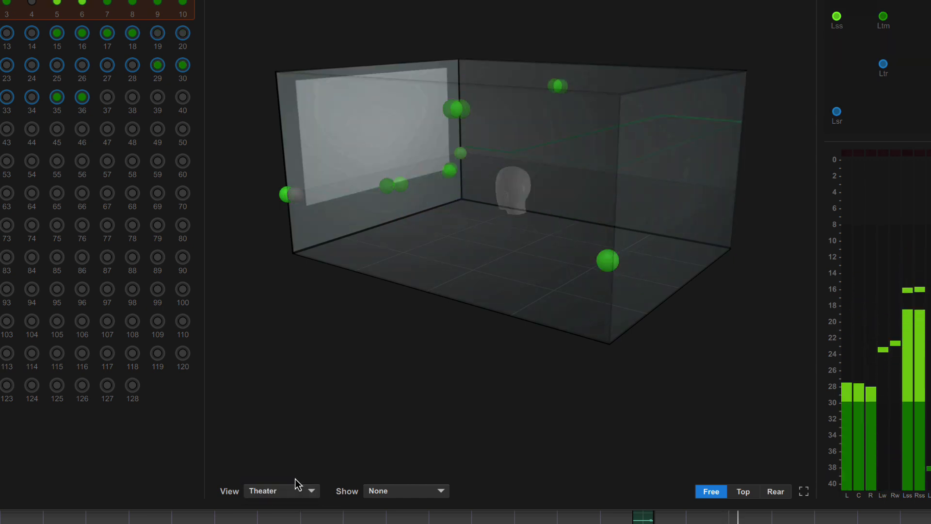
Label the objects in the 3D room by Group Name and by Object ID, and set the labels back to None.
left_click(388, 491)
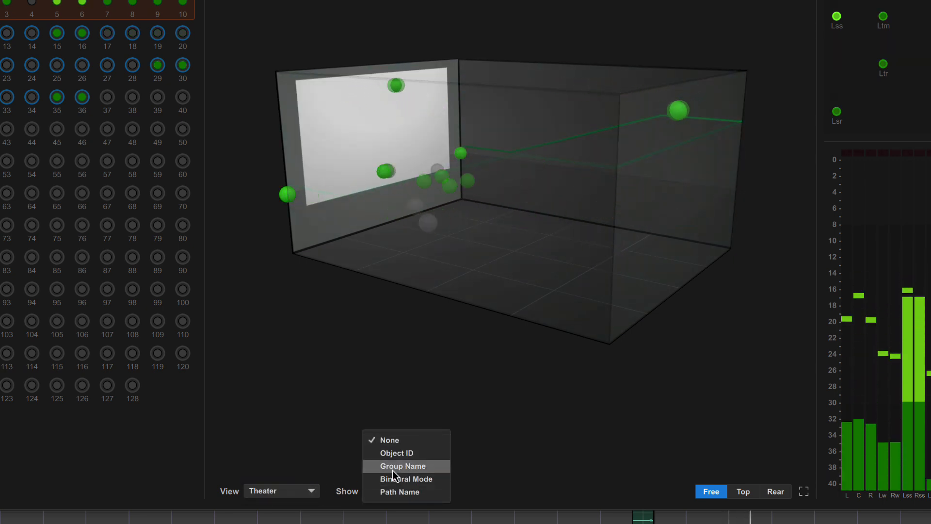
left_click(394, 467)
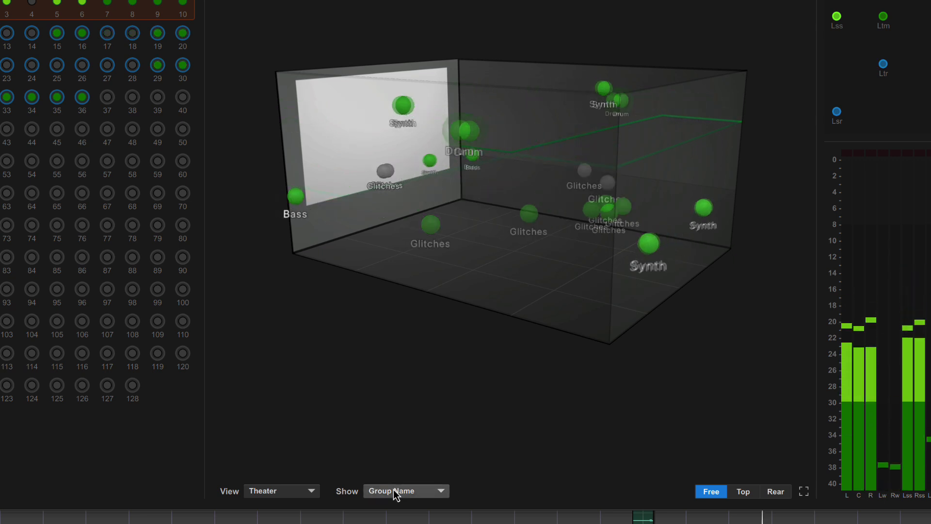
left_click(394, 490)
left_click(403, 456)
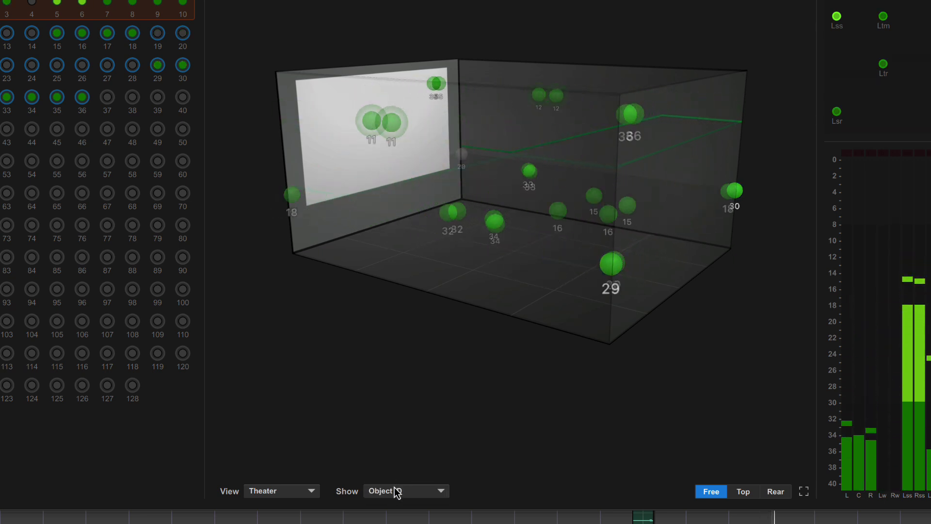
left_click(395, 490)
left_click(399, 441)
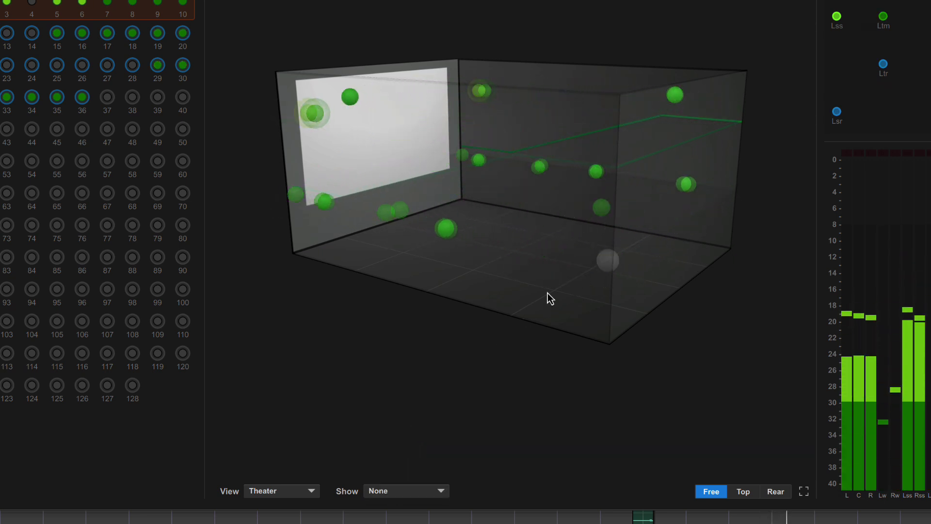
Examine the object positions in the 3D room from a rotated angle and from the Top, Rear and Free perspectives.
left_click_drag(517, 295, 425, 302)
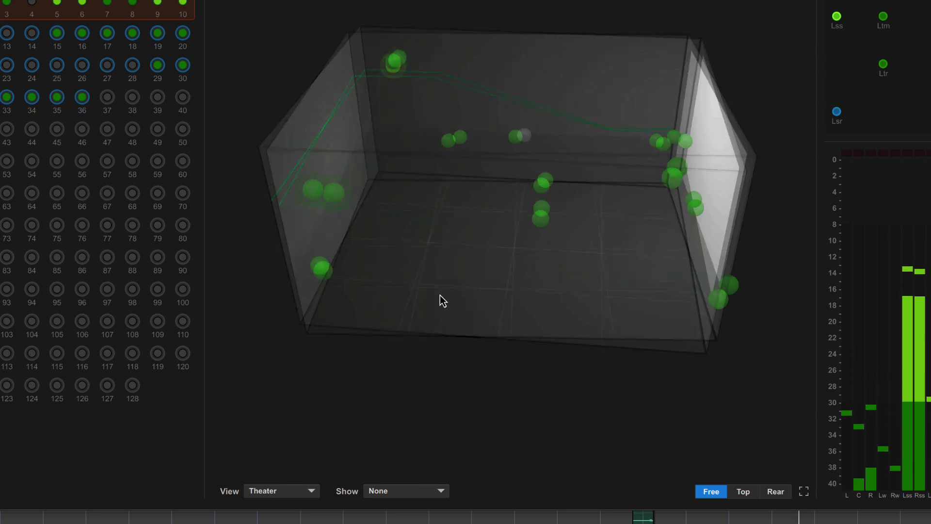
left_click(746, 491)
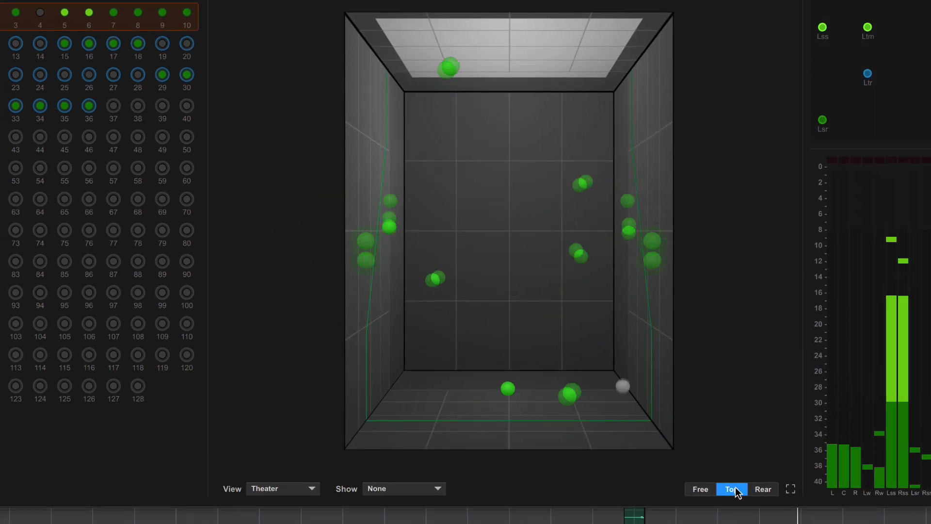
left_click(674, 473)
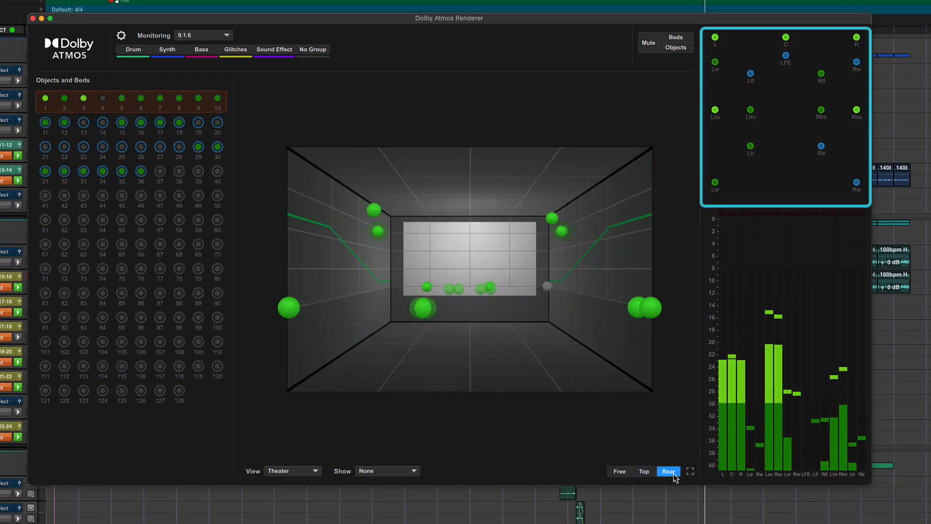
left_click(624, 470)
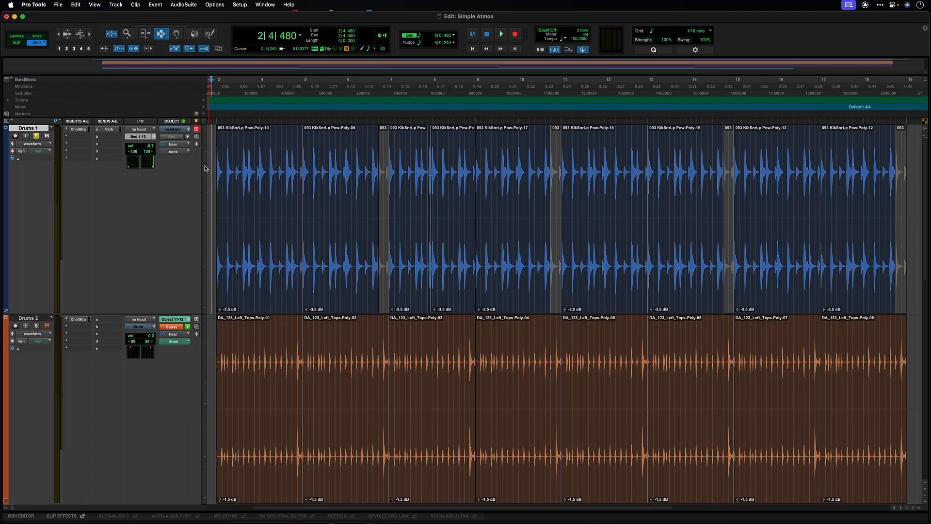
Route the output of the Drums 1 track to the full Bed 1-10 (7.1.2).
left_click(143, 138)
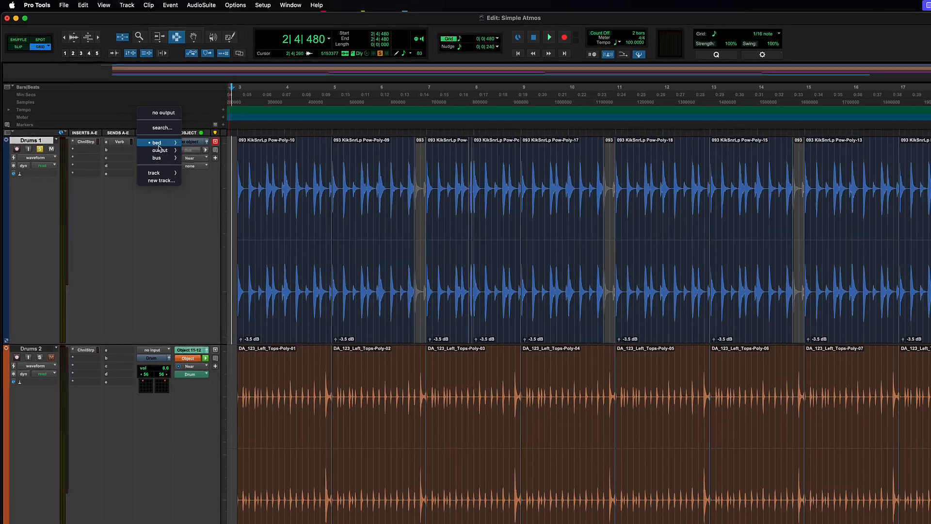
mouse_move(145, 135)
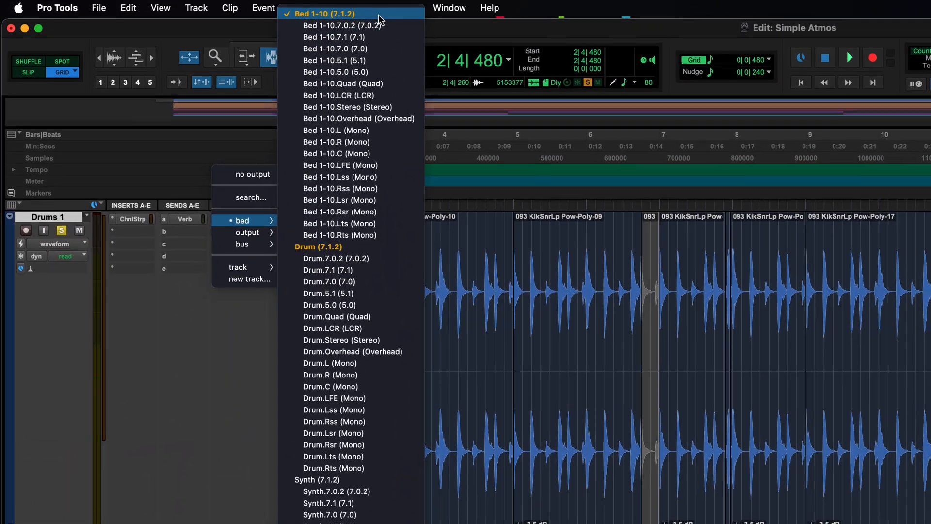
left_click(379, 20)
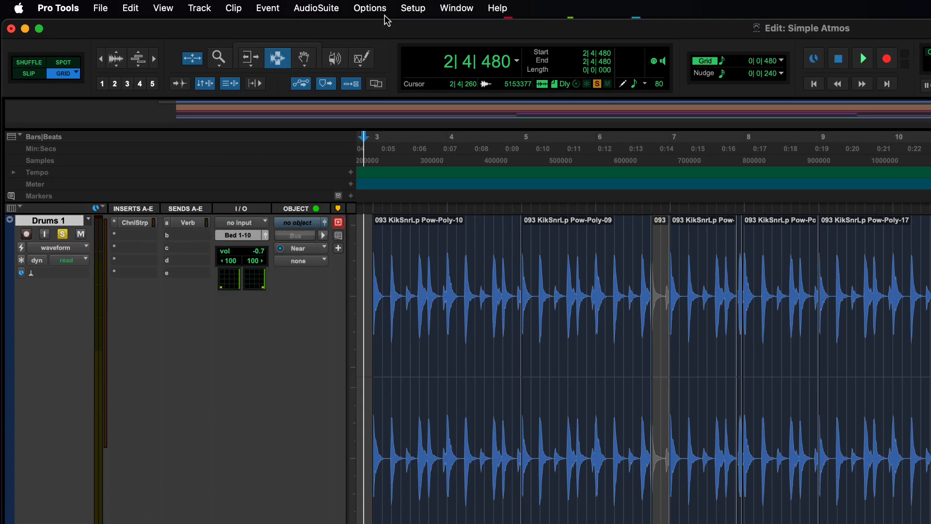
Play the session with the Drums 1 panner and the Dolby Atmos Renderer window open.
key("space")
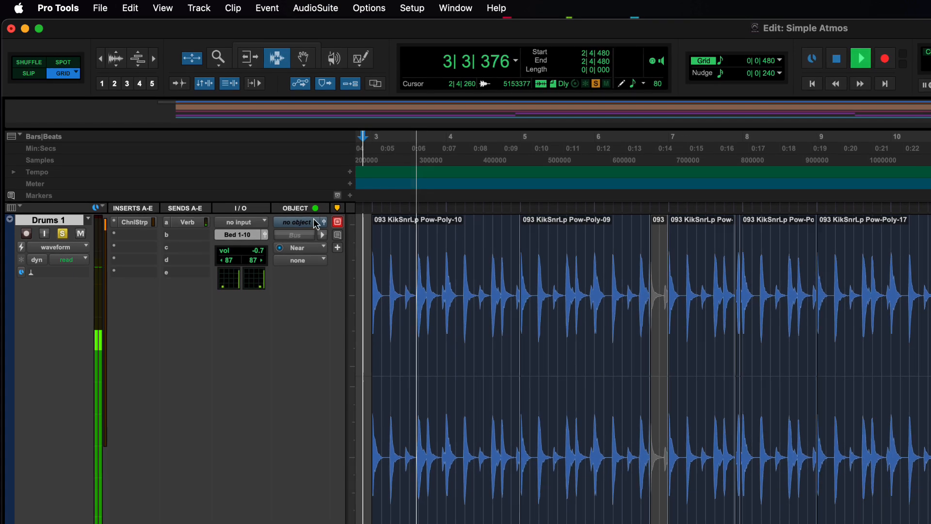
left_click(316, 224)
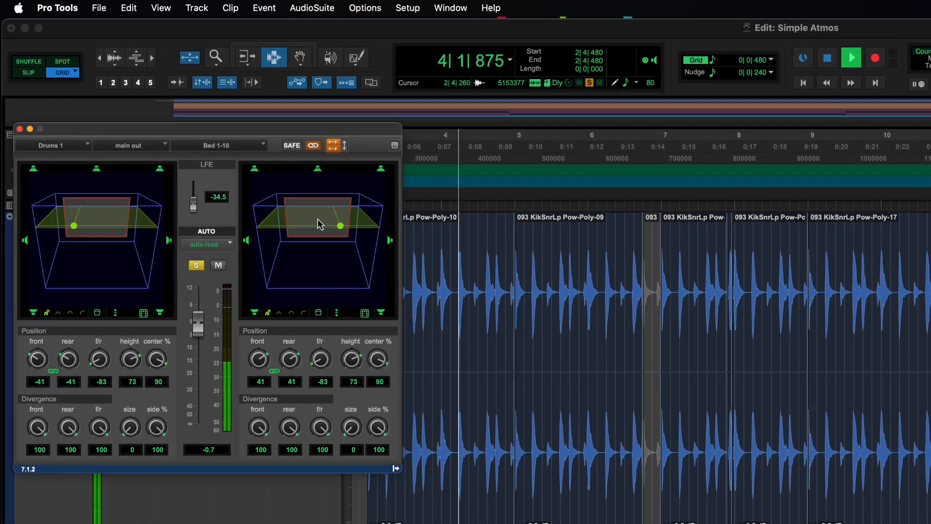
key("alt+super+8")
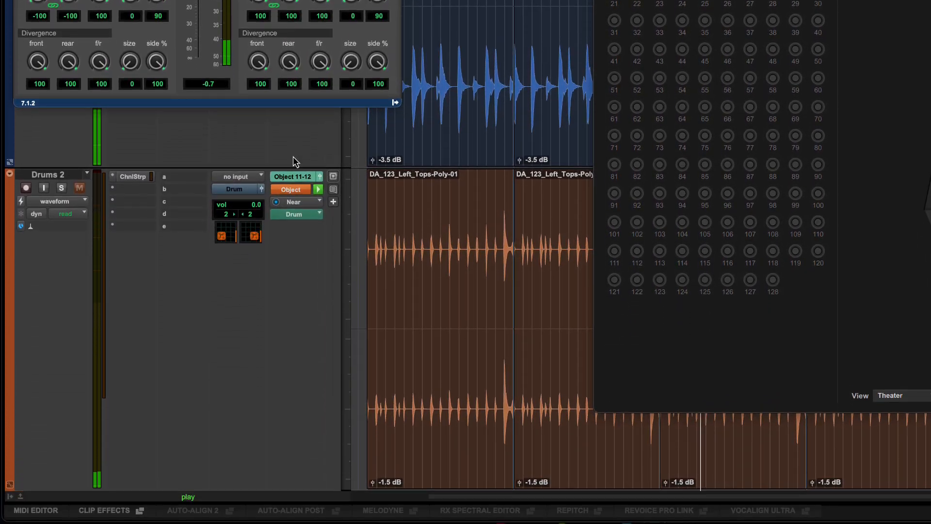
Review the object assignment choices of the Drums 2 track, keeping Object 11-12 (Stereo).
left_click(295, 177)
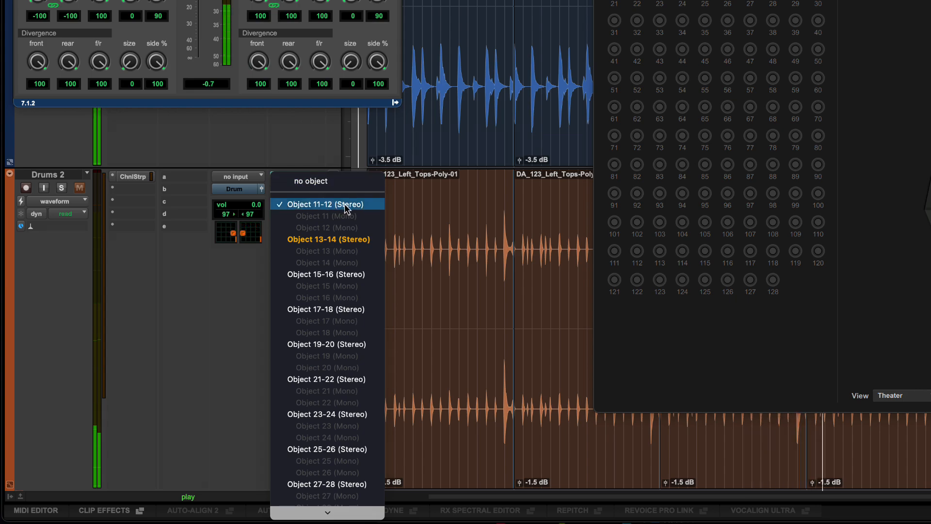
left_click(328, 154)
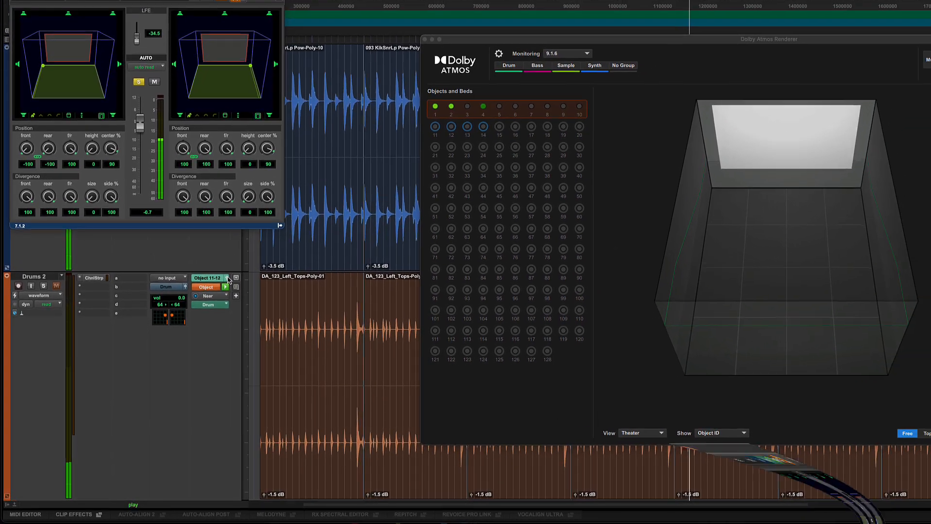
Open the panner window of the Drums 2 track and toggle the track's solo to hear its object movement.
left_click(236, 267)
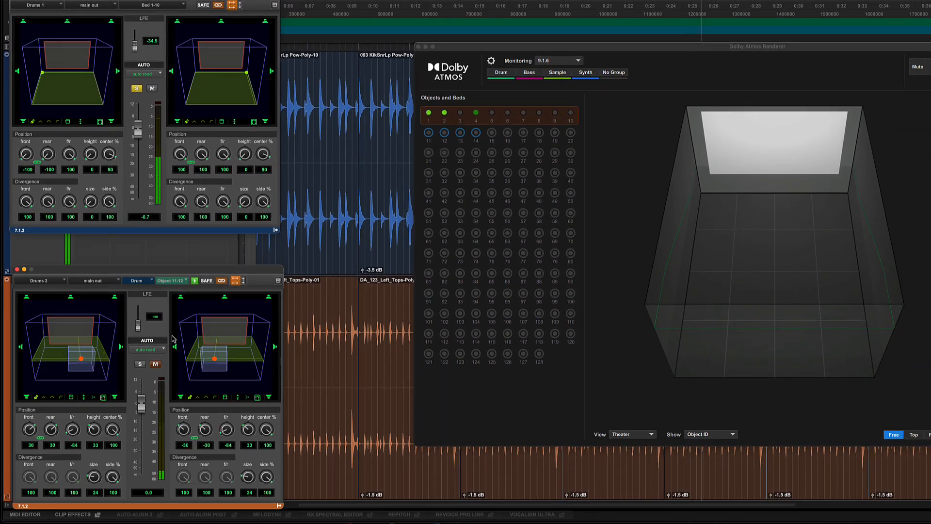
left_click(140, 364)
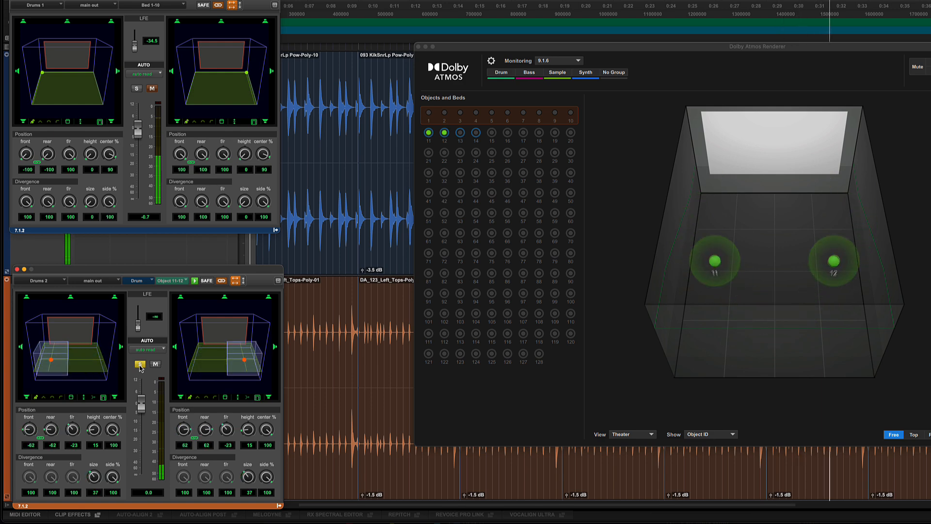
left_click(140, 365)
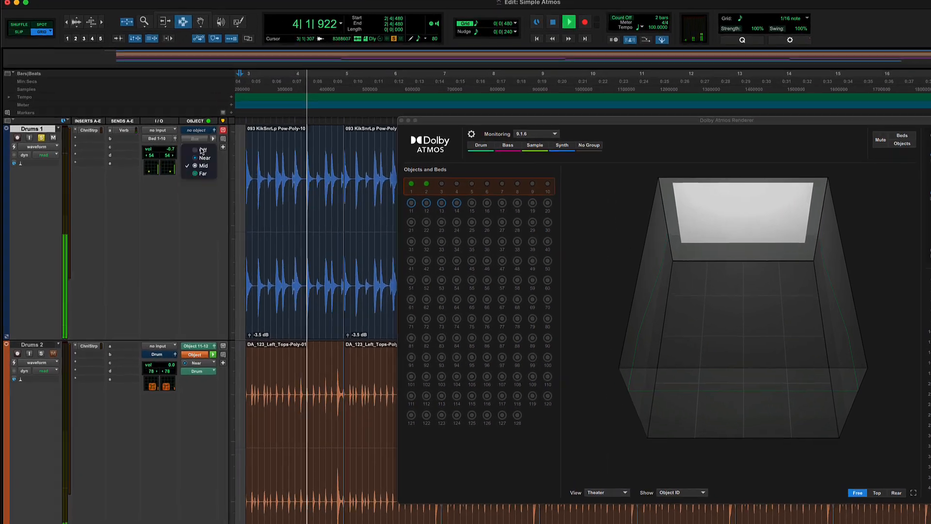
Try the Far binaural render mode on the Drums 1 track and set it back to Near.
left_click(178, 147)
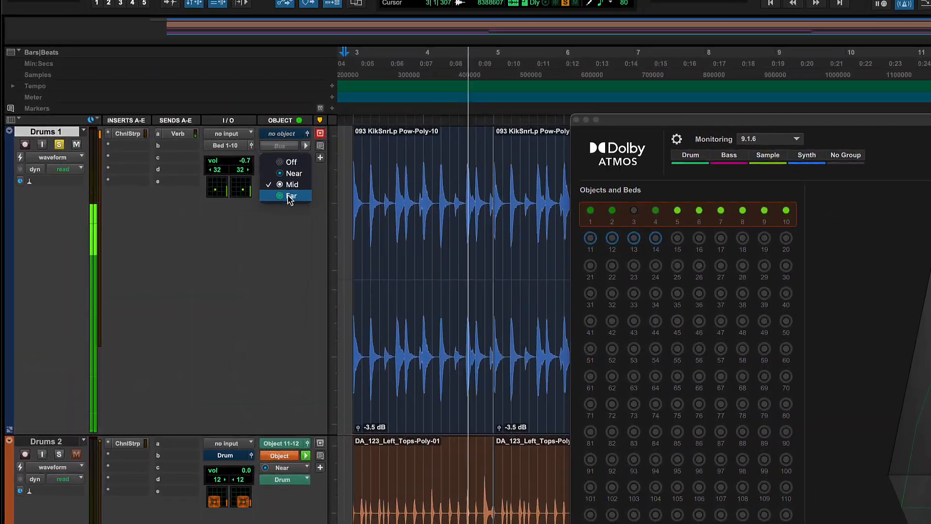
left_click(290, 197)
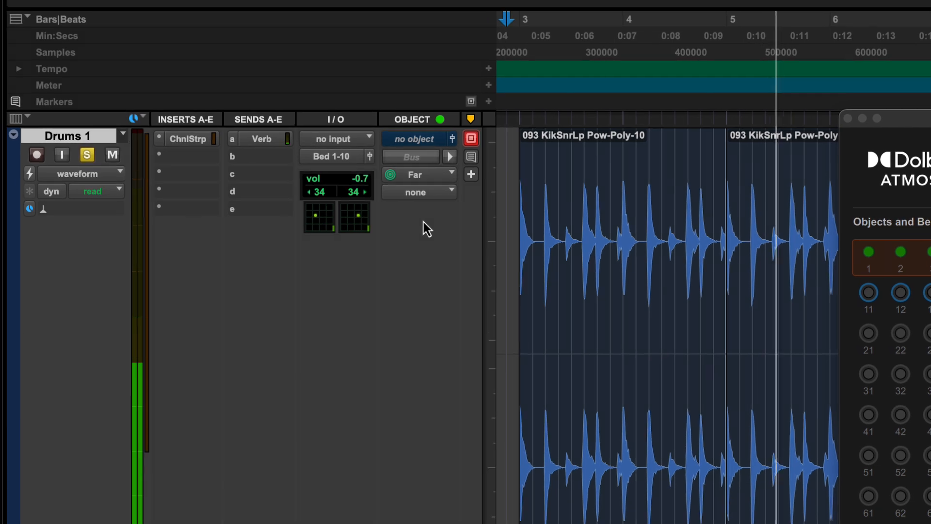
left_click(418, 173)
left_click(429, 147)
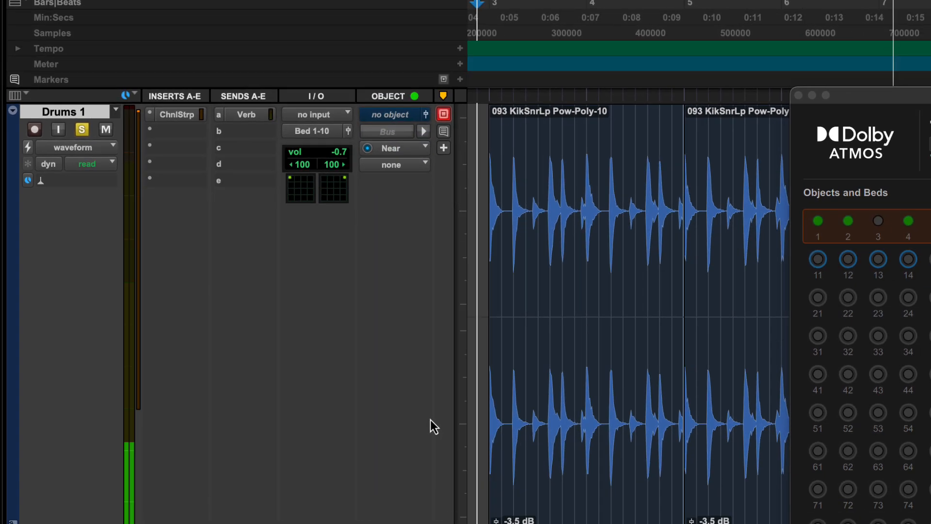
Review the Drums 2 track's group choices, then switch the track to Bus mode and route its output to the Synth (7.1.2) bed.
left_click(255, 271)
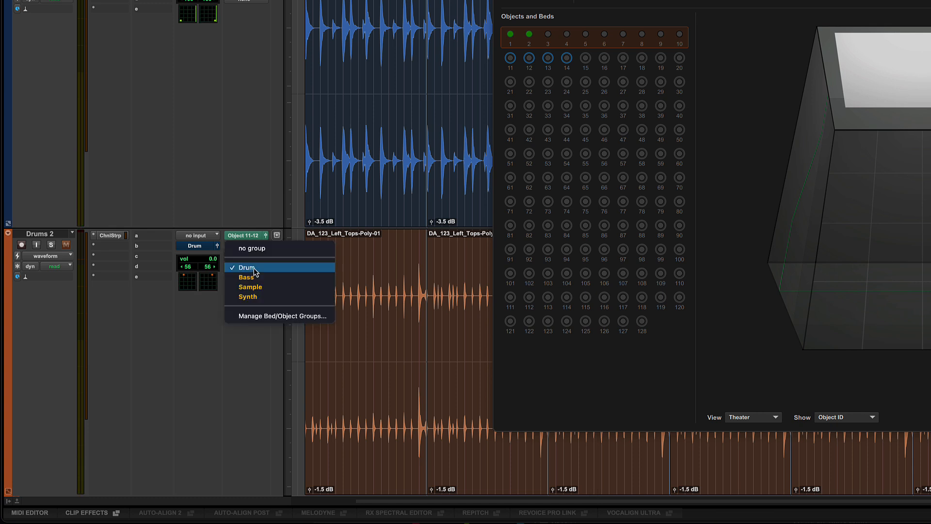
left_click(251, 203)
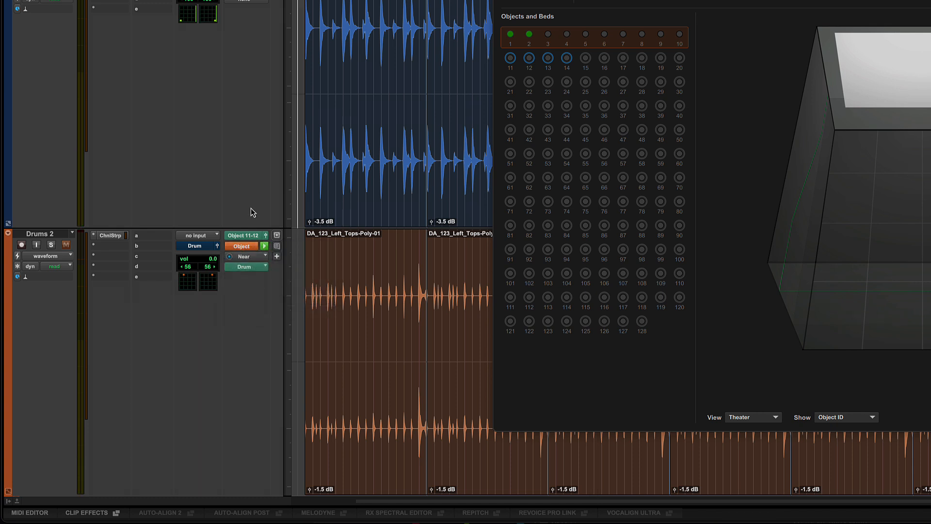
left_click(210, 249)
mouse_move(212, 242)
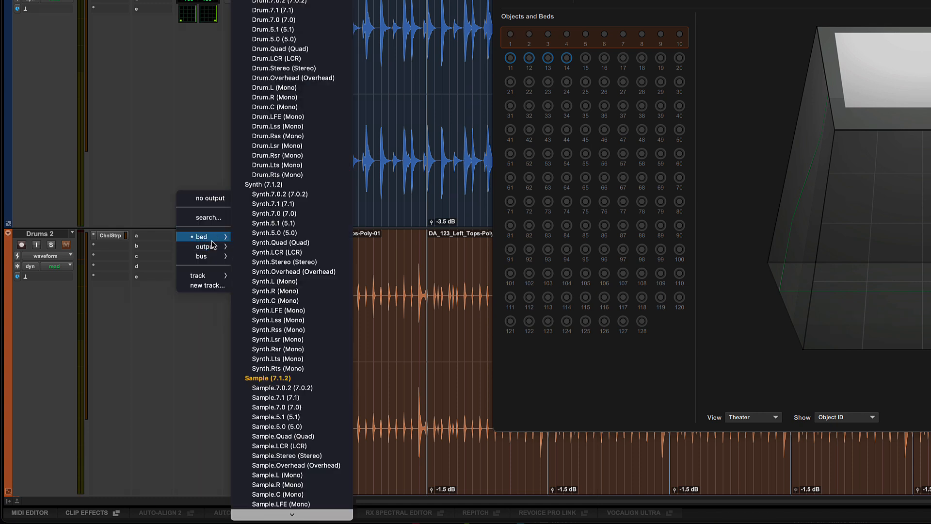
left_click(284, 188)
left_click(246, 247)
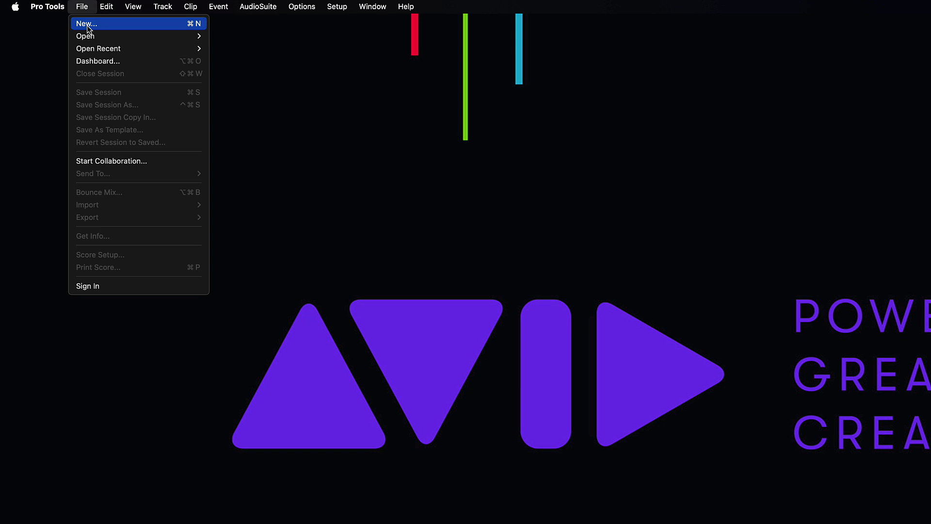
Open the Dolby Atmos demo session from the Dashboard's getting-started content.
left_click(89, 61)
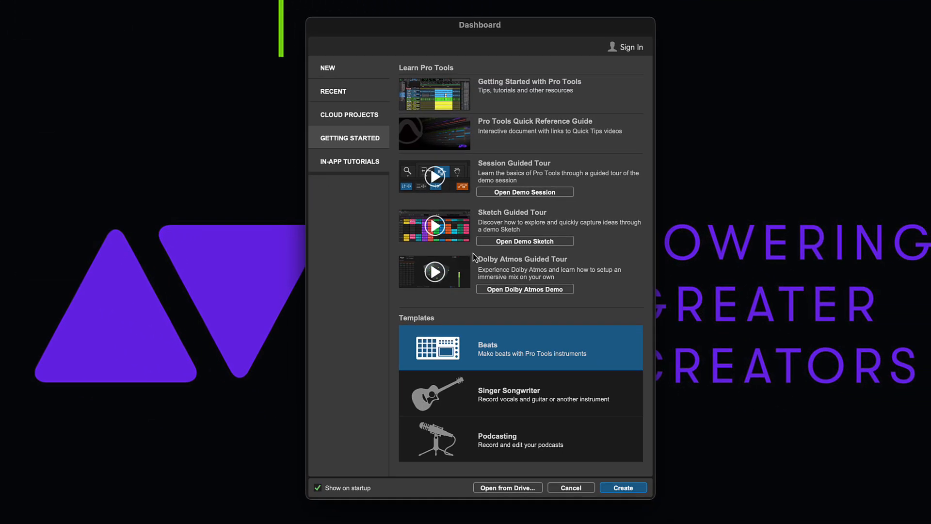
left_click(508, 289)
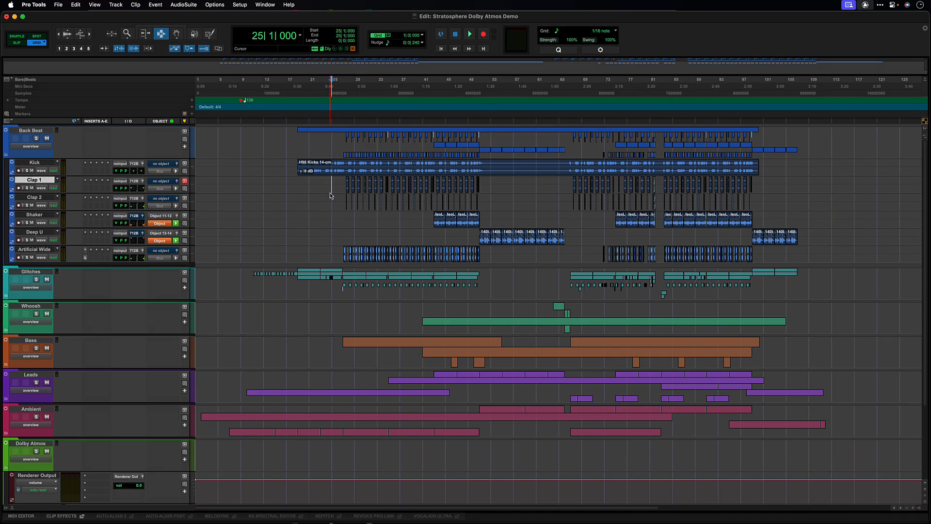
Play the demo session with the Dolby Atmos Renderer window open and watch its objects in the 3D room.
key("space")
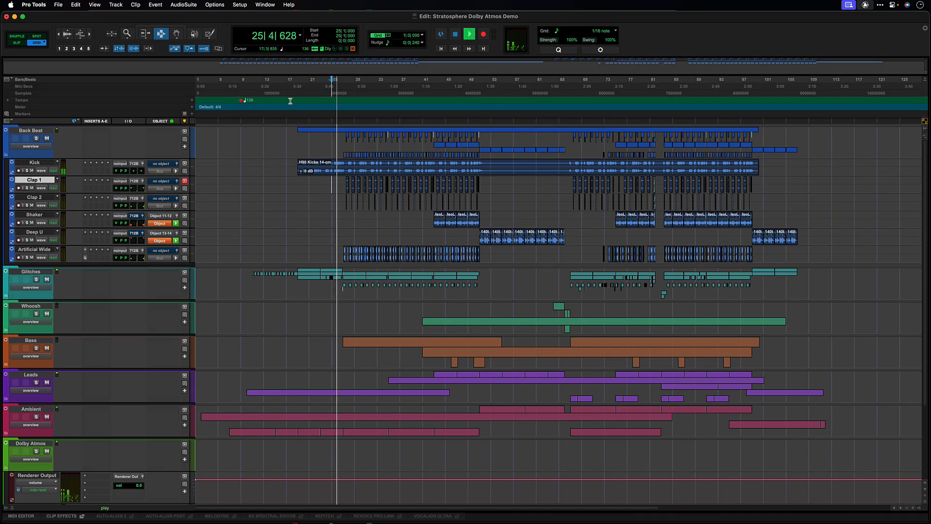
key("alt+super+r")
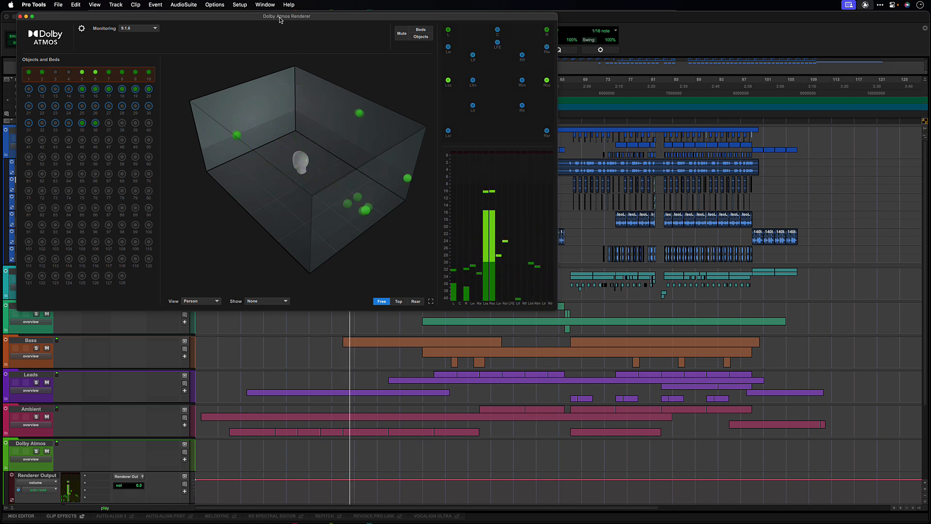
left_click_drag(280, 20, 339, 59)
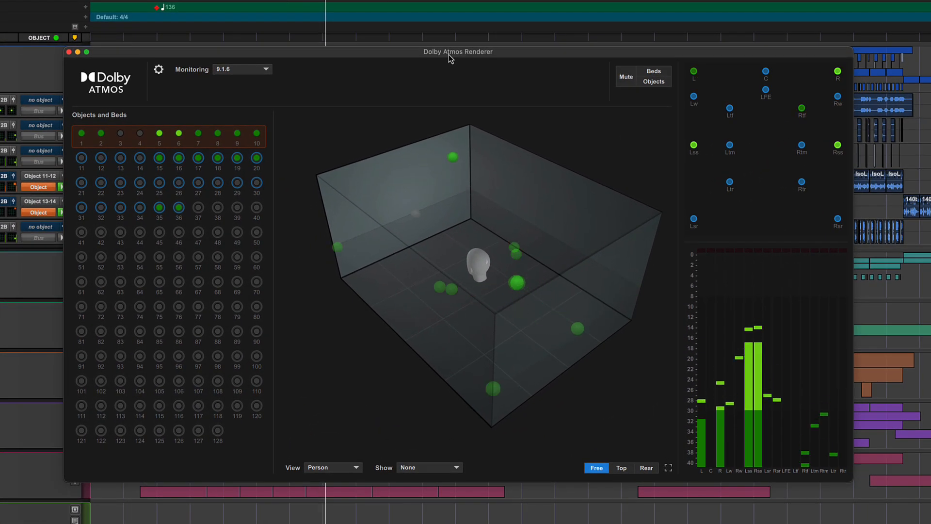
left_click_drag(384, 269, 417, 311)
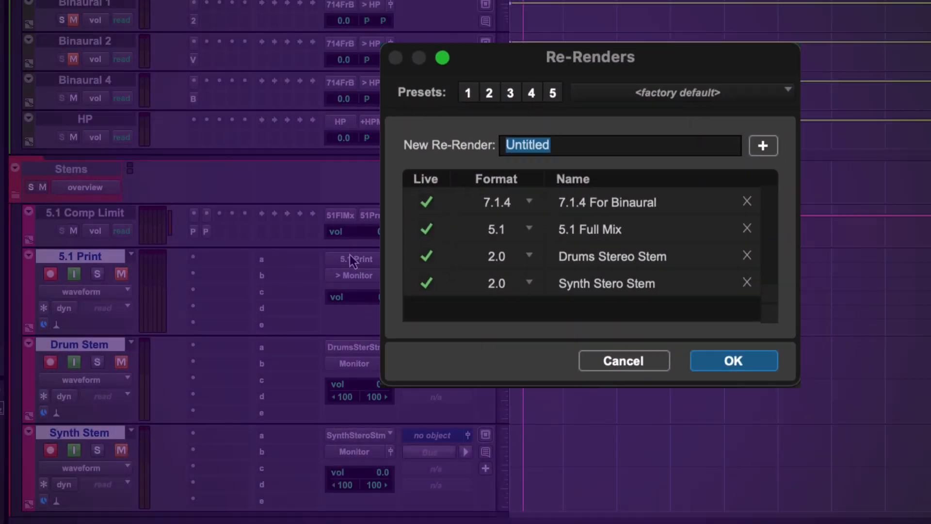
Choose the 5.1 Full Mix (5.1) re-render as input of the 5.1 Print track and record the armed stem tracks.
left_click(350, 256)
mouse_move(413, 292)
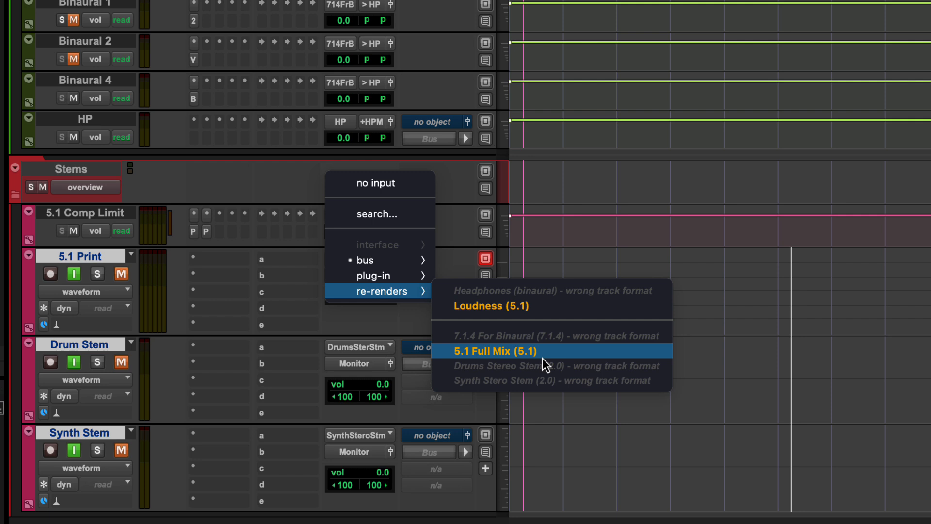
left_click(542, 353)
key("super+space")
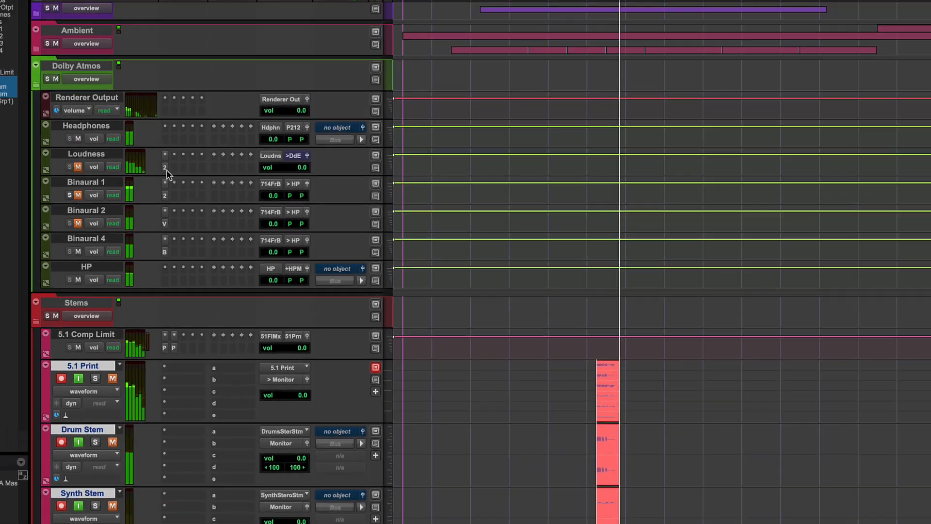
Inspect the insert plug-ins on the Loudness and Binaural 4 tracks while the stems record.
left_click(194, 3)
left_click(159, 209)
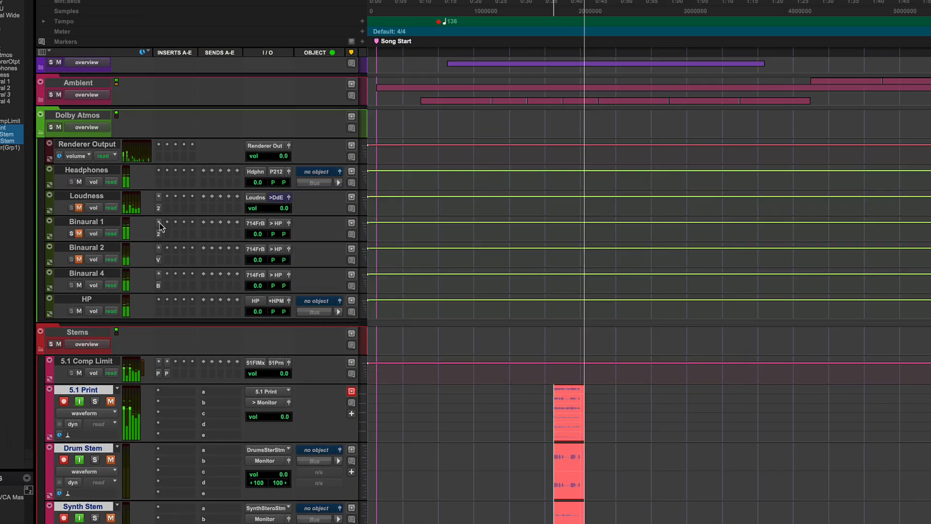
left_click(158, 286)
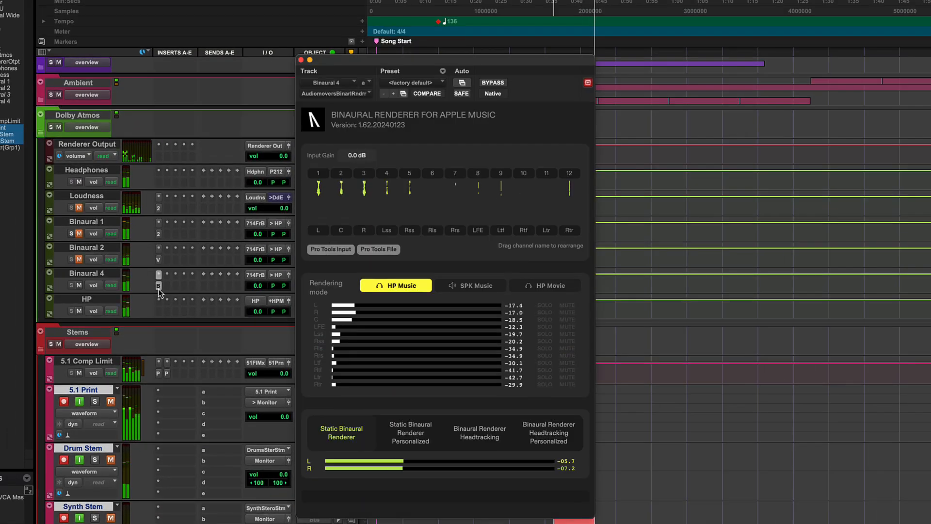
left_click(158, 286)
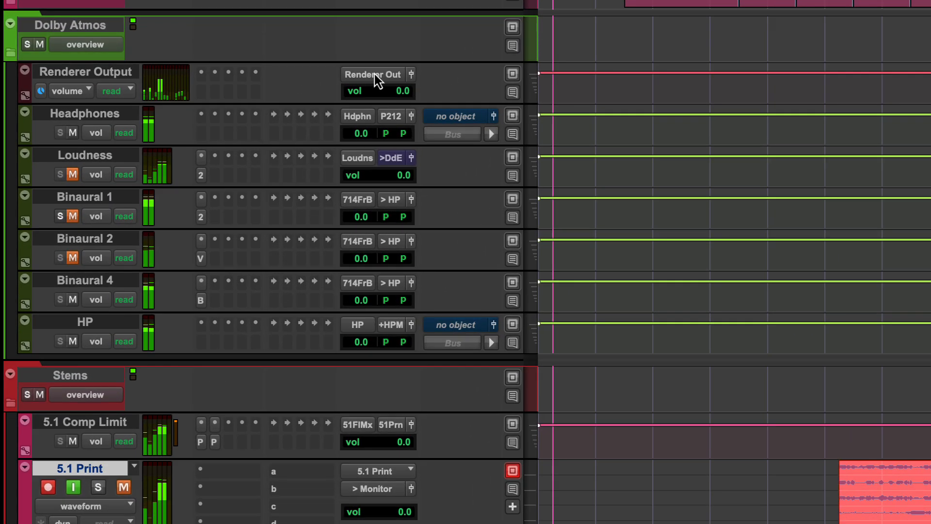
Choose Renderer Out (9.1.6) as the output of the Renderer Output track.
left_click(375, 74)
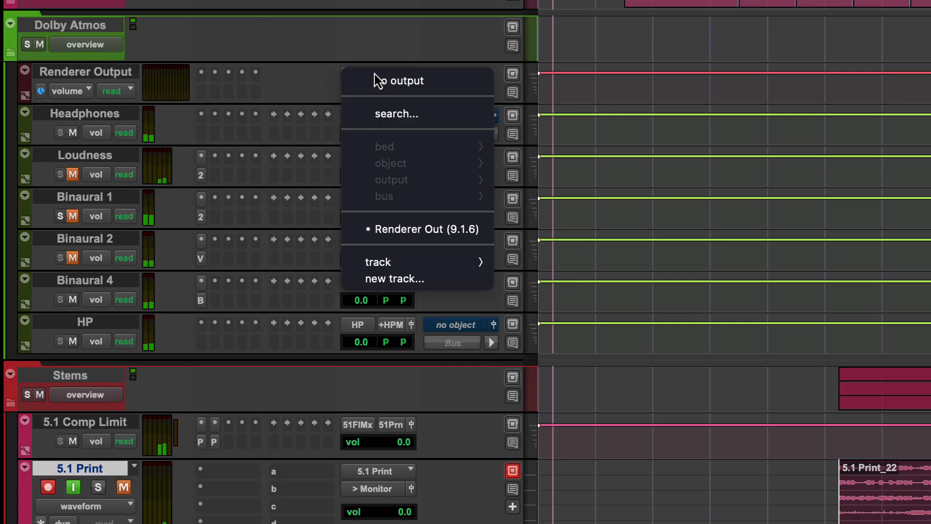
left_click(449, 230)
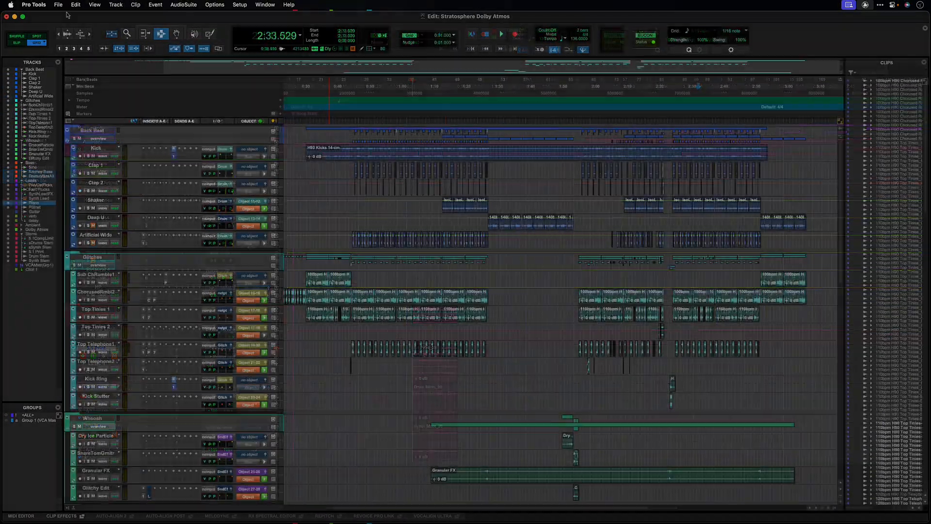
Start a Bounce Mix and set its file type to WAV (Dolby Atmos).
left_click(58, 4)
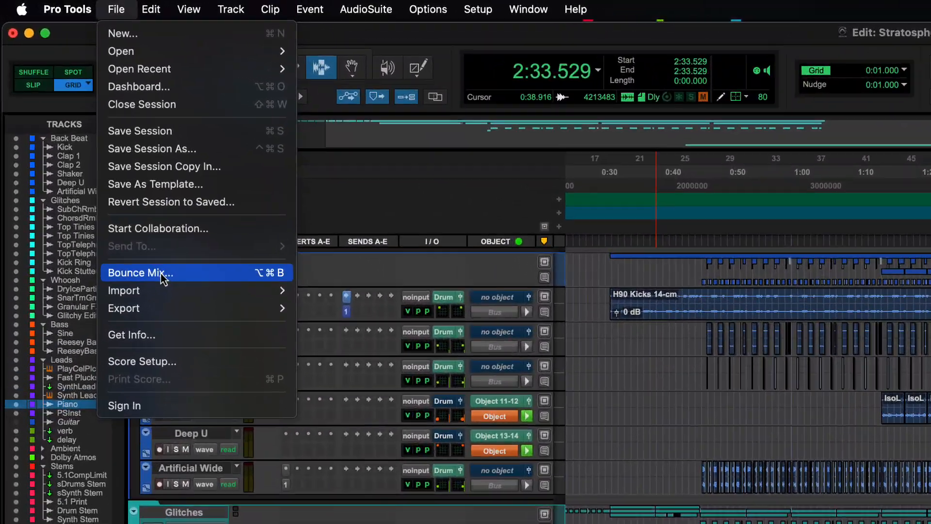
left_click(93, 181)
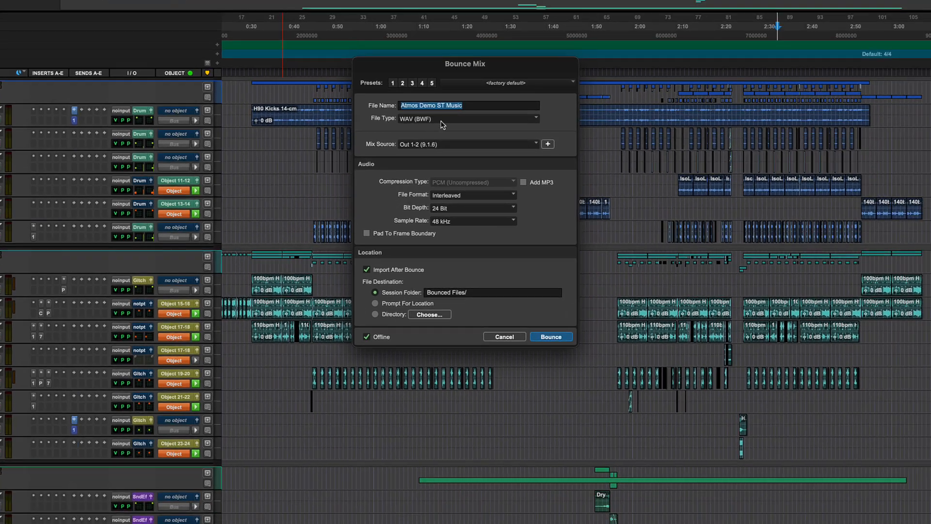
left_click(714, 231)
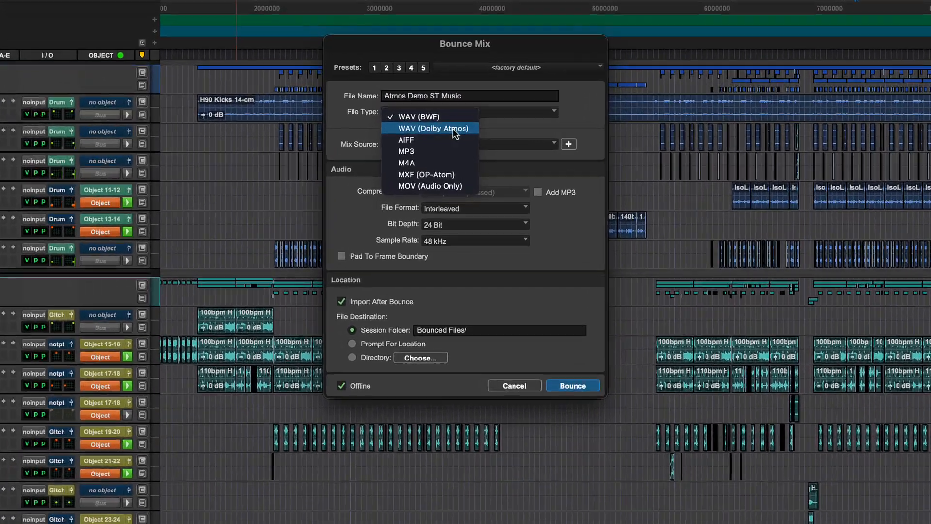
left_click(438, 130)
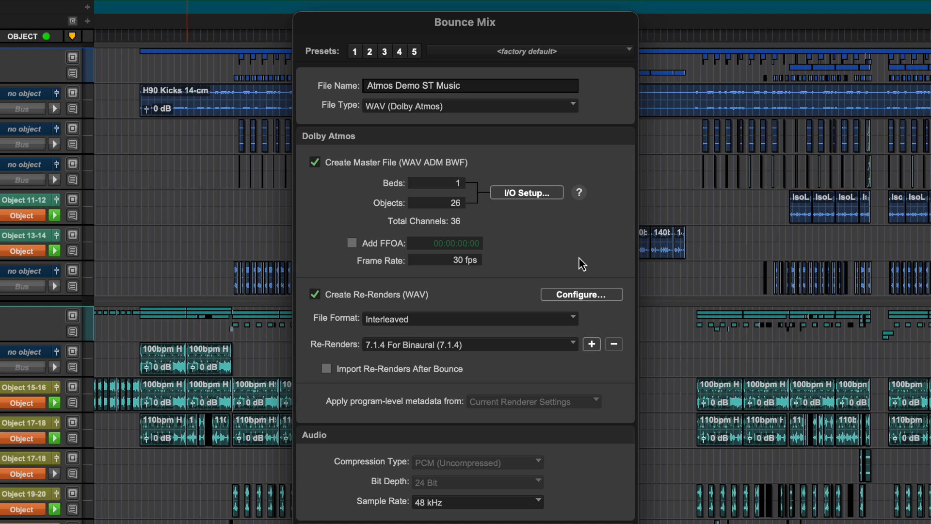
Examine which types and groups the 7.1.4 For Binaural and Drums Stereo Stem re-renders include.
left_click(577, 294)
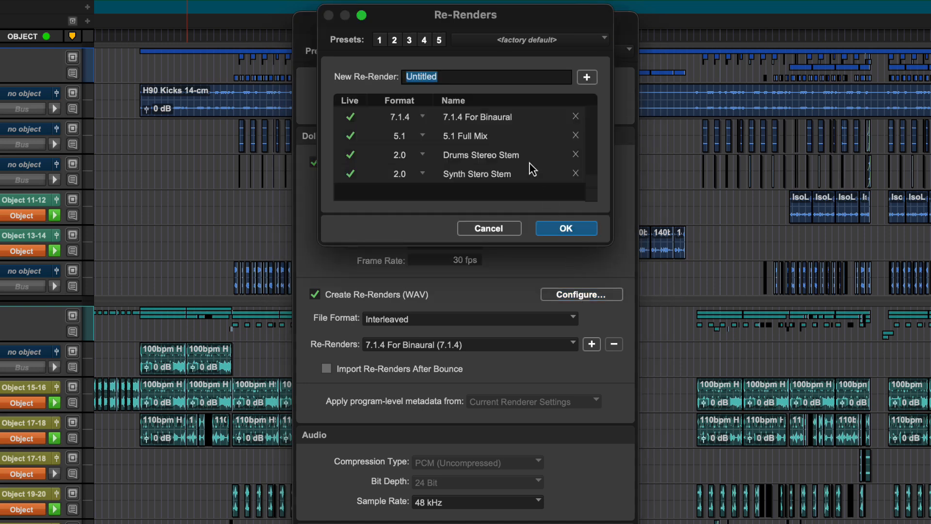
left_click(454, 117)
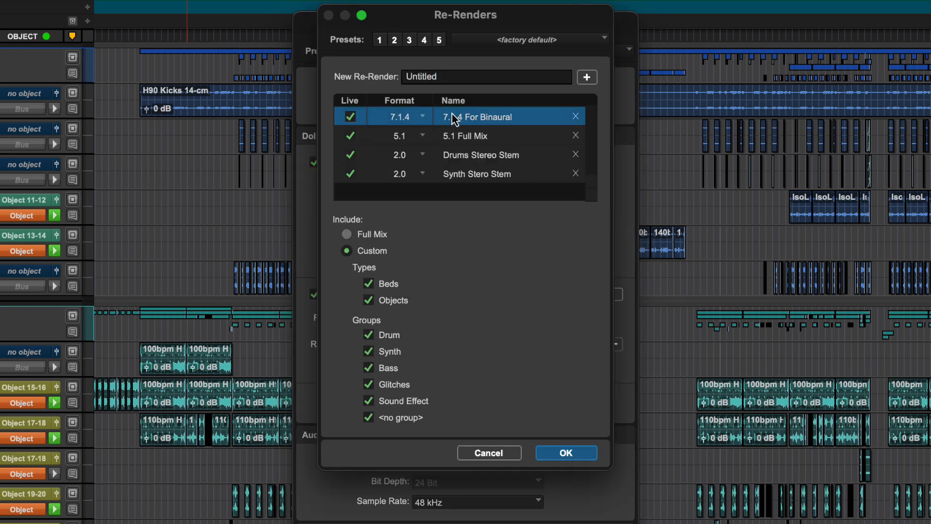
left_click(483, 154)
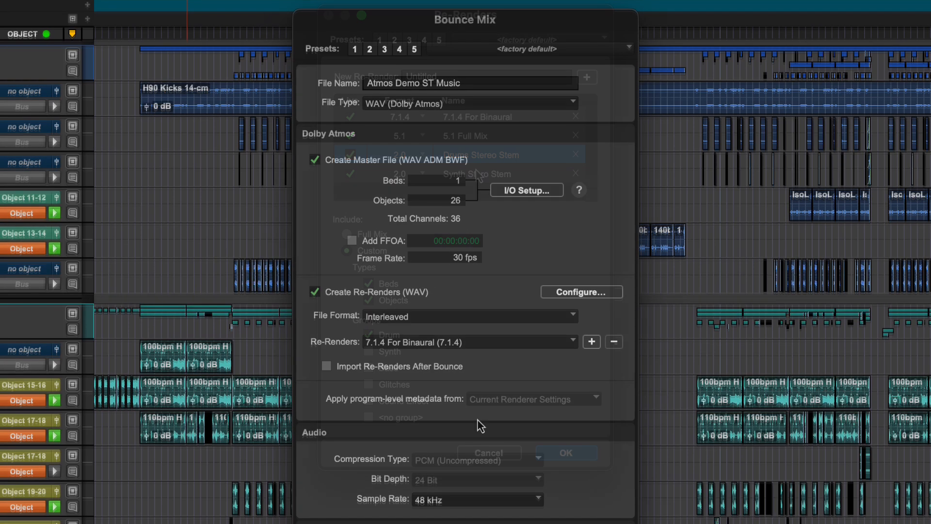
Add the 5.1 Full Mix, Drums Stereo Stem and Synth Stero Stem re-renders to the bounce.
left_click(591, 342)
left_click(591, 342)
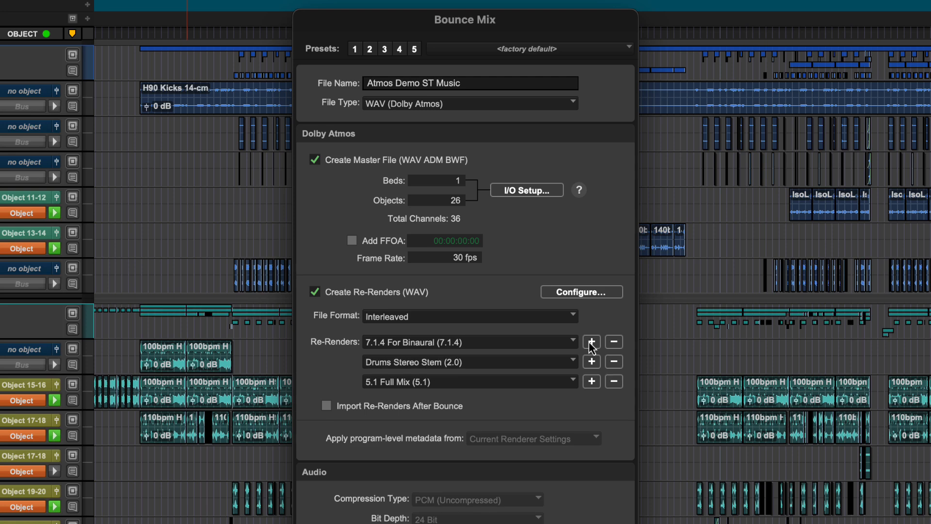
left_click(591, 342)
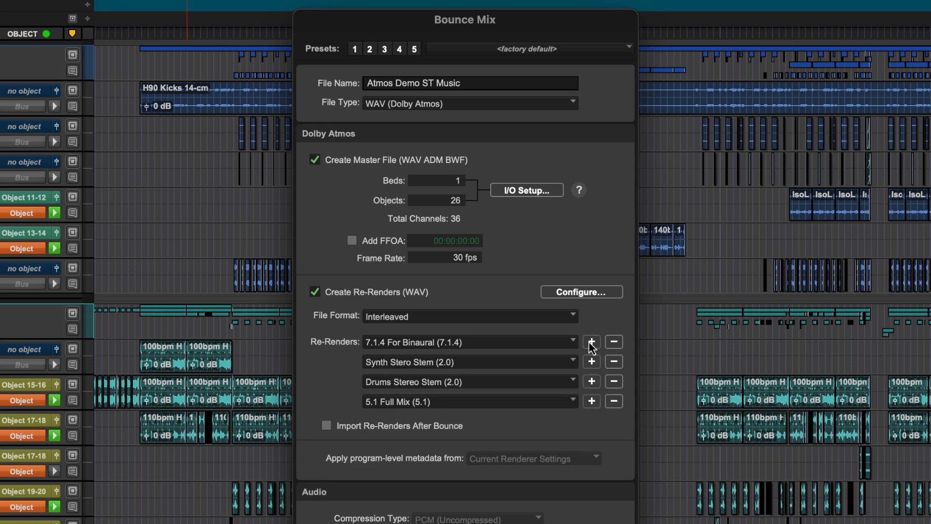
Review the include settings of the 5.1 Full Mix, Drums Stereo Stem and Synth Stero Stem re-renders.
left_click(569, 290)
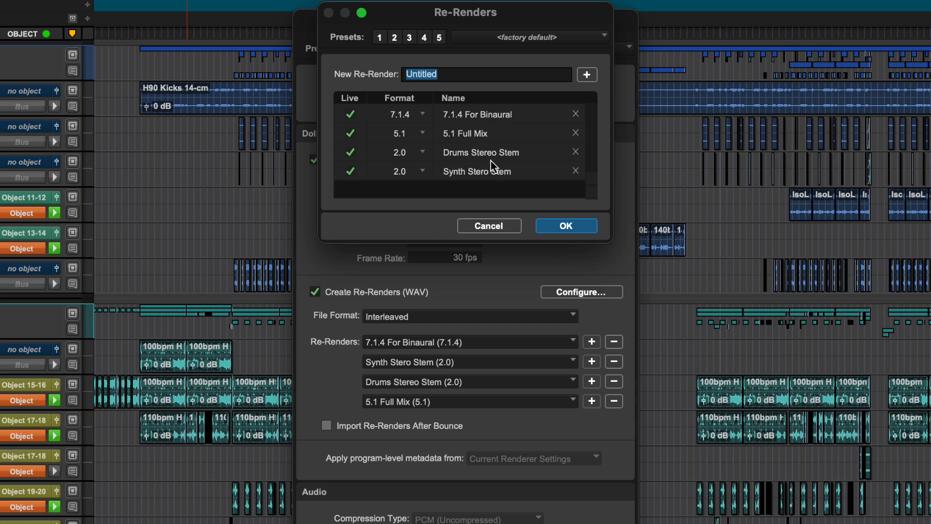
left_click(483, 138)
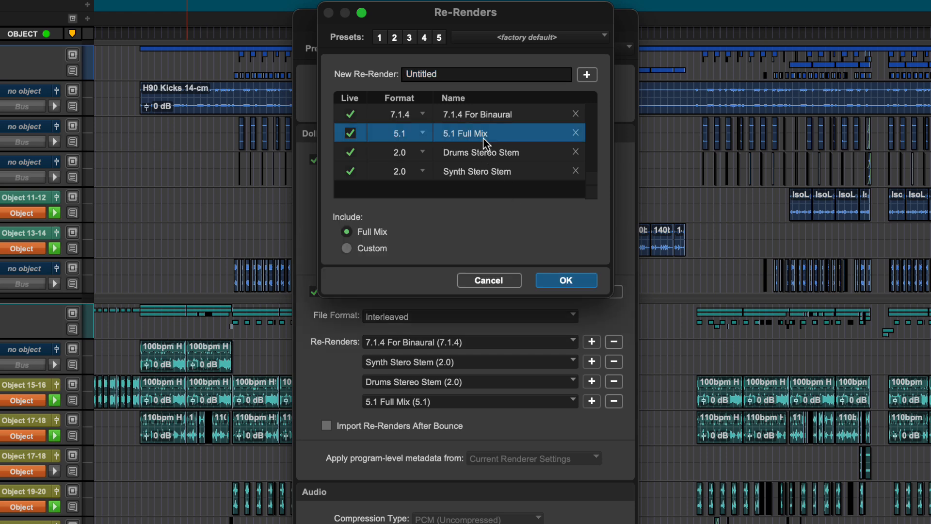
left_click(395, 244)
left_click(464, 153)
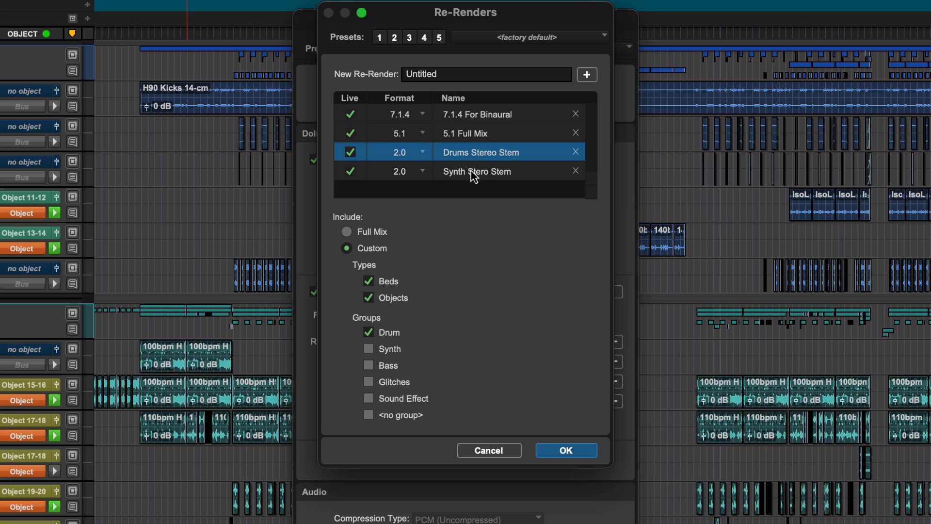
left_click(475, 176)
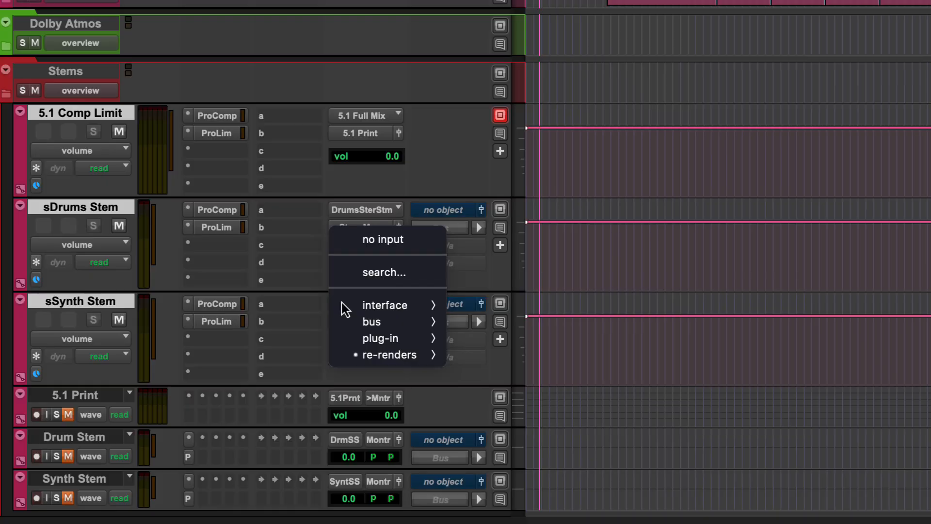
Check the re-render inputs available to the sSynth Stem track, keeping Synth Stero Stem (2.0).
mouse_move(404, 362)
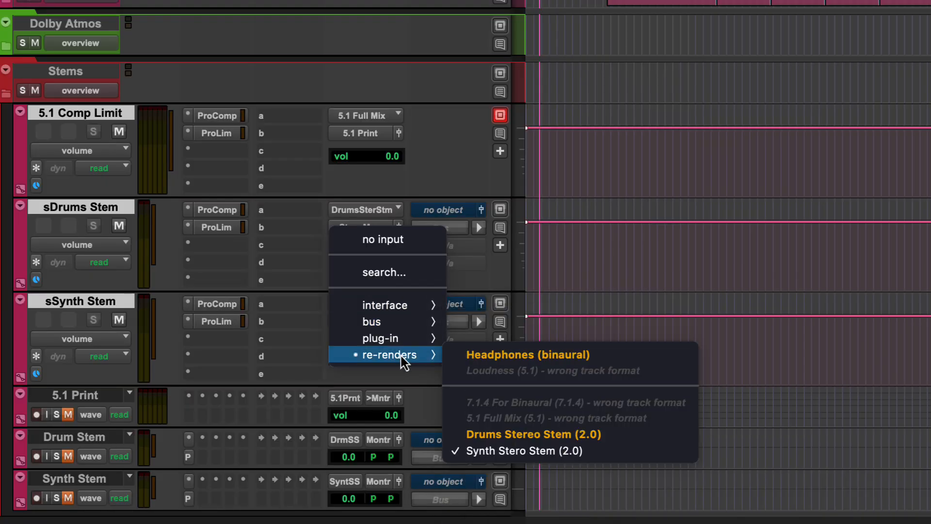
left_click(301, 339)
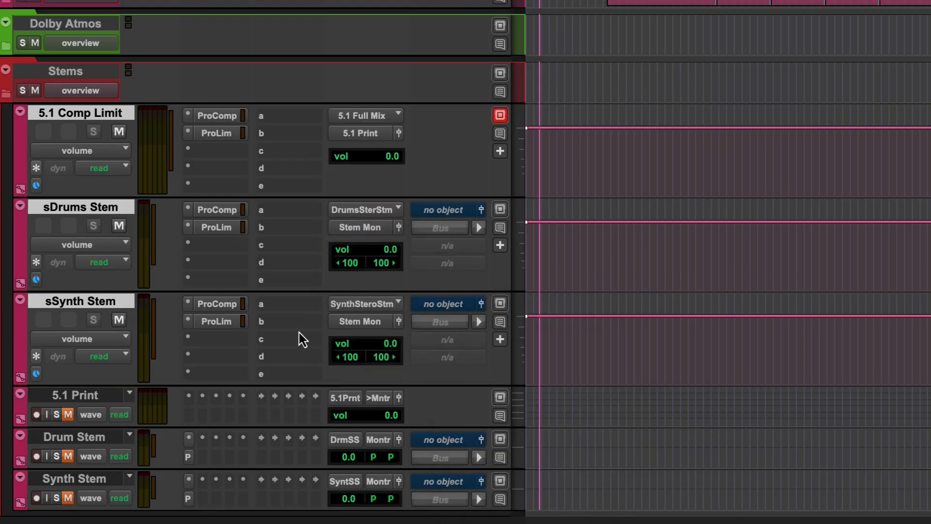
Commit the selected 5.1 Comp Limit, sDrums Stem and sSynth Stem tracks offline, consolidating clips and rendering volume, mute and pan automation.
right_click(99, 214)
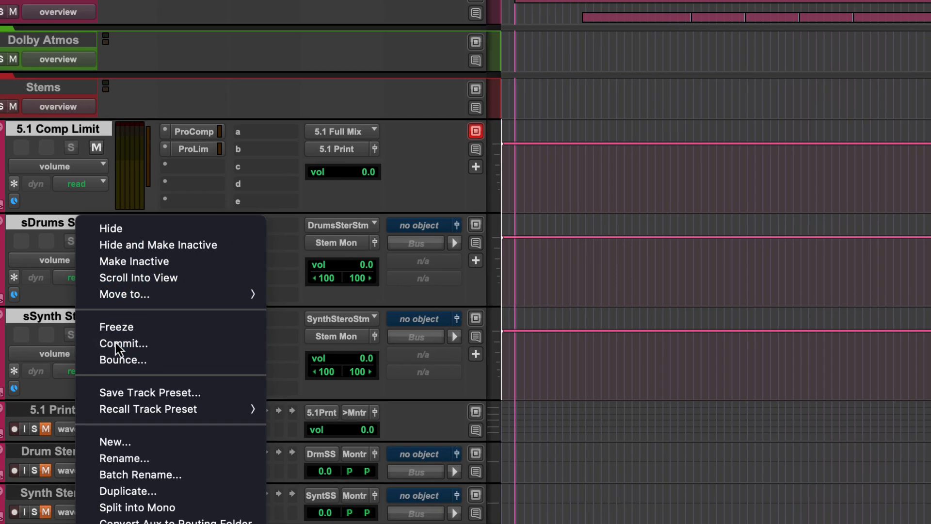
left_click(139, 330)
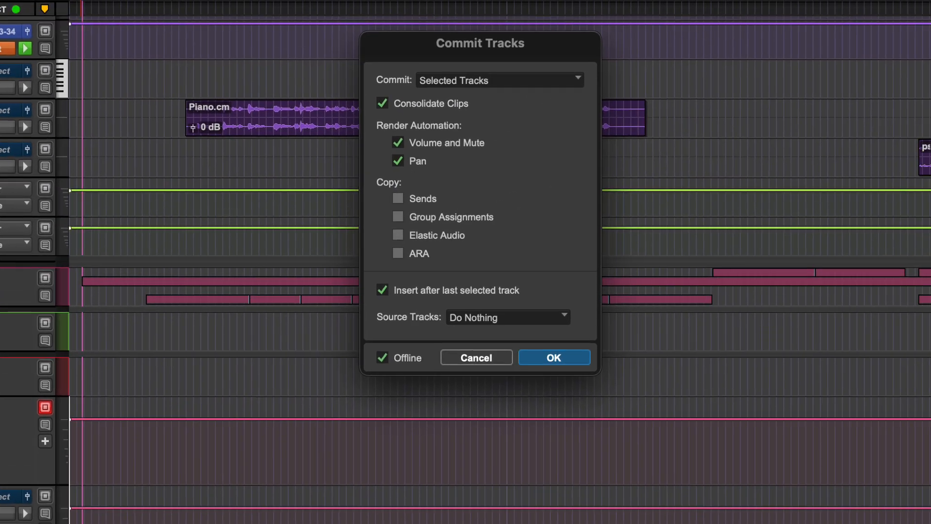
key("Return")
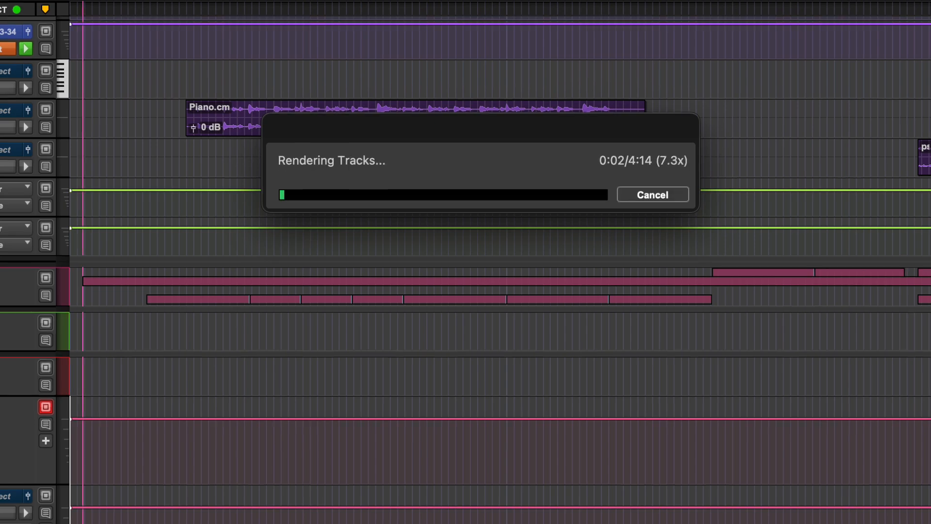